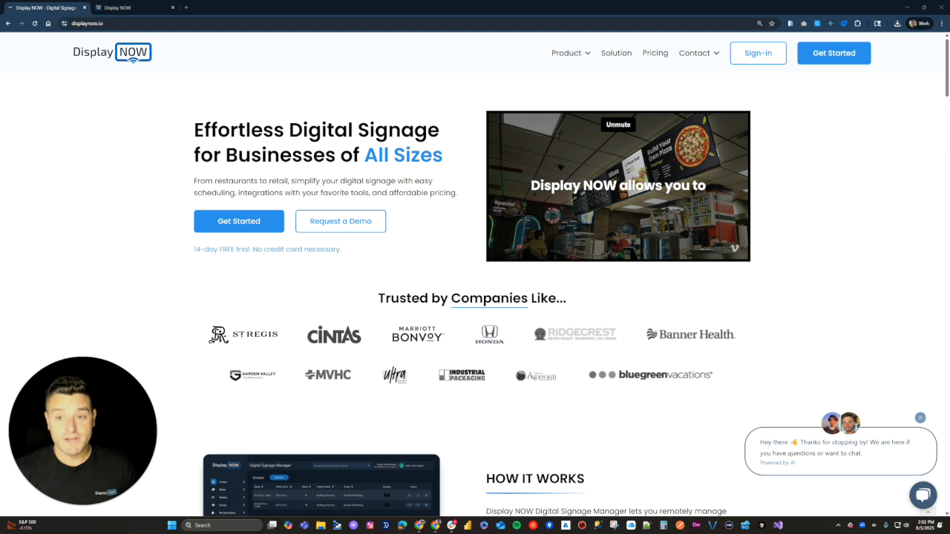
# Step: Go to the Media Players page from the Product menu and look over the Google TV section
pyautogui.moveTo(566, 53)
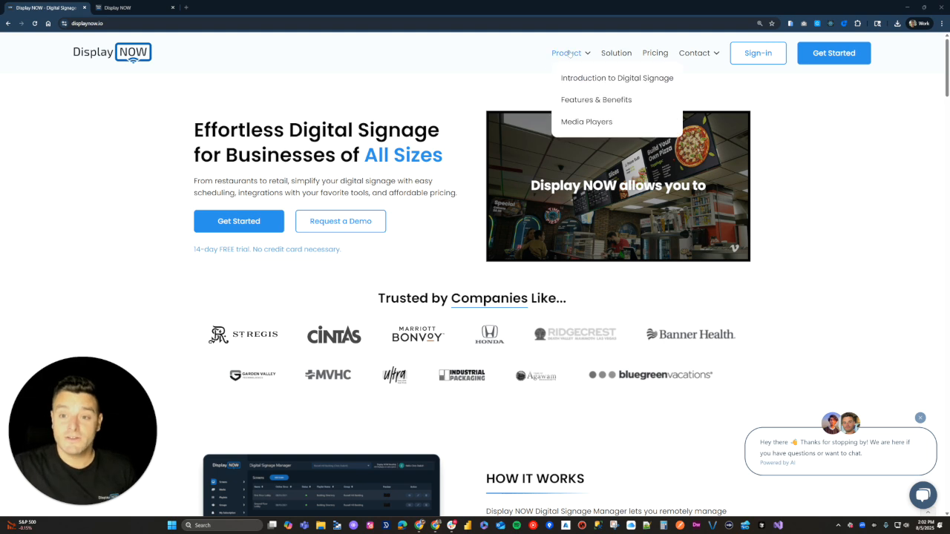
pyautogui.click(582, 124)
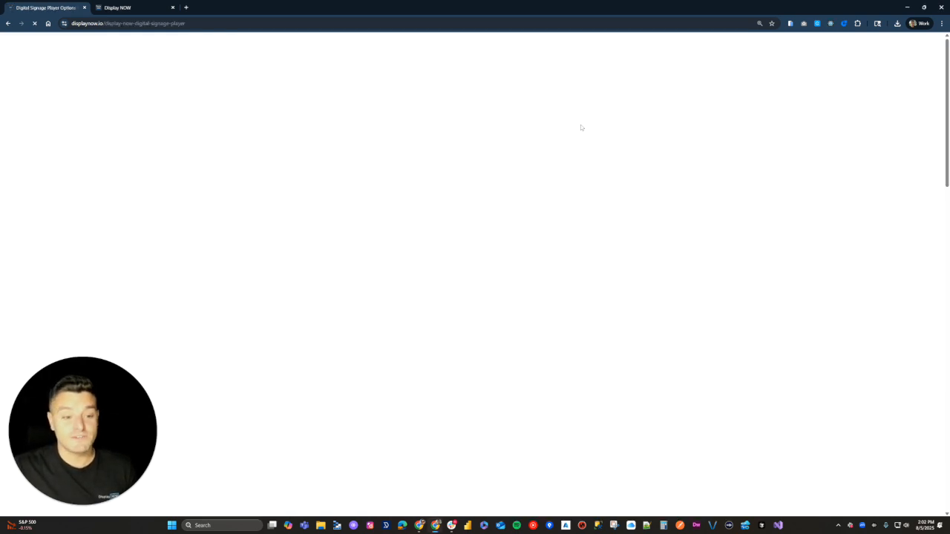
pyautogui.scroll(-2, 569, 266)
pyautogui.moveTo(197, 345); pyautogui.dragTo(307, 345)
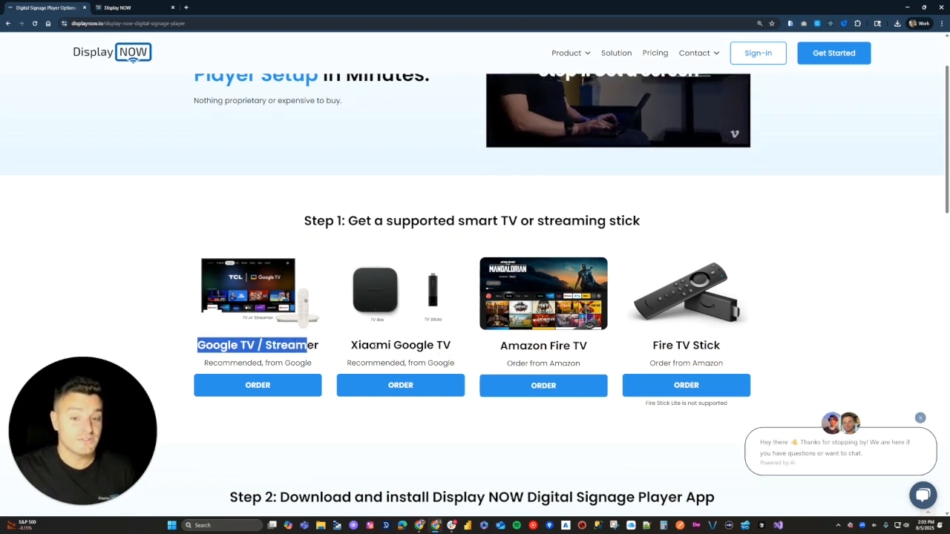
pyautogui.click(373, 348)
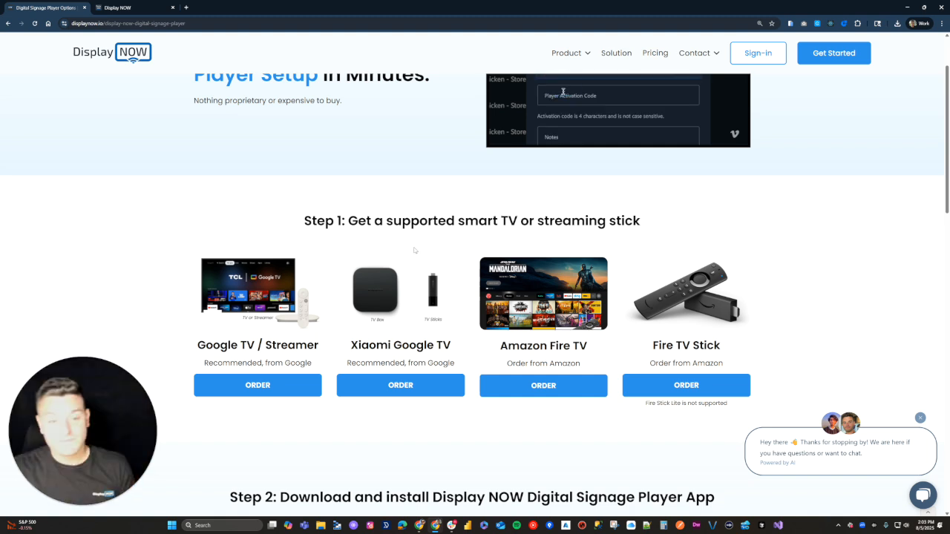
# Step: Scroll to the Step 2 download options and launch the Web Player in a new tab
pyautogui.scroll(-3, 414, 250)
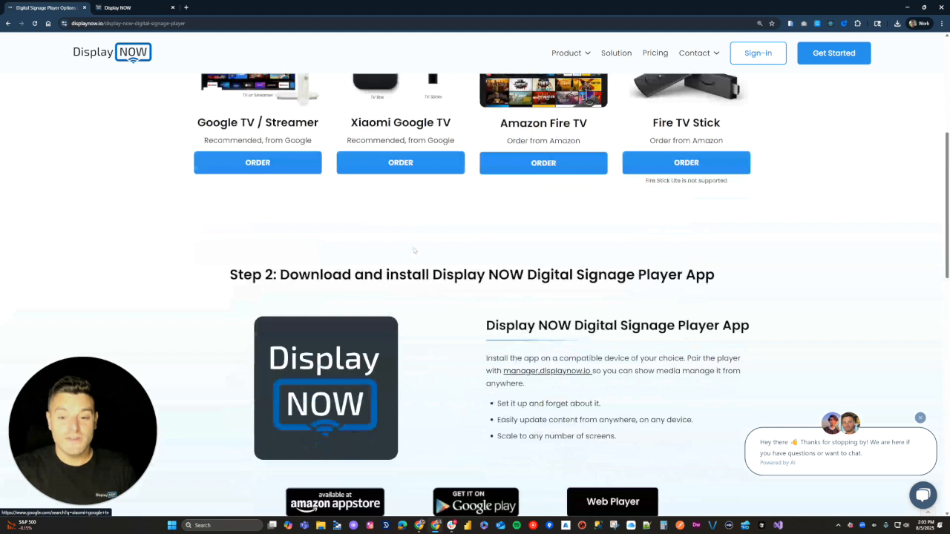
pyautogui.scroll(-1, 414, 250)
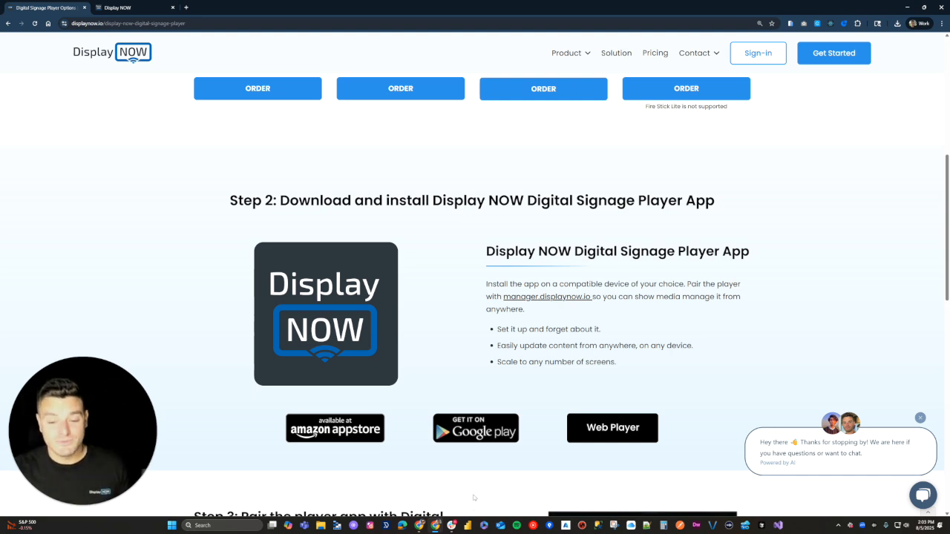
pyautogui.scroll(-1, 474, 490)
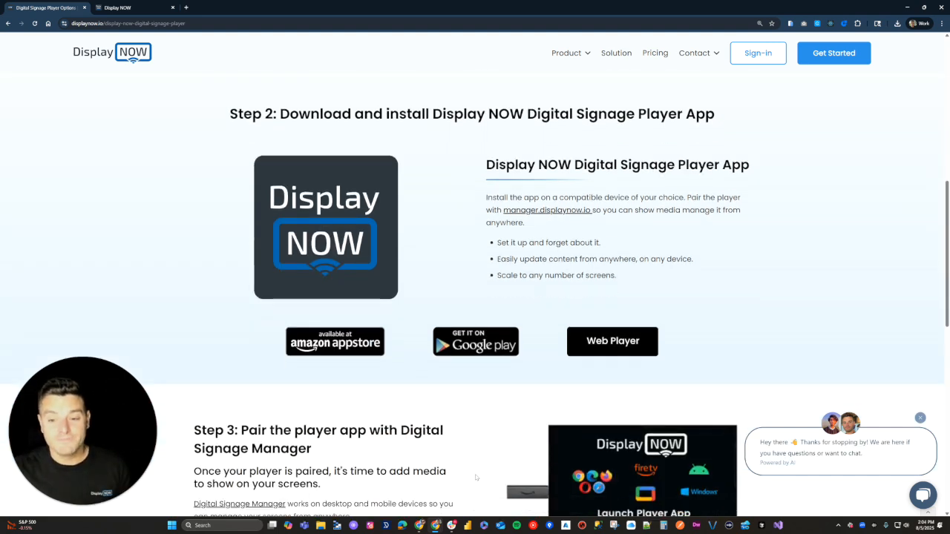
pyautogui.click(599, 349)
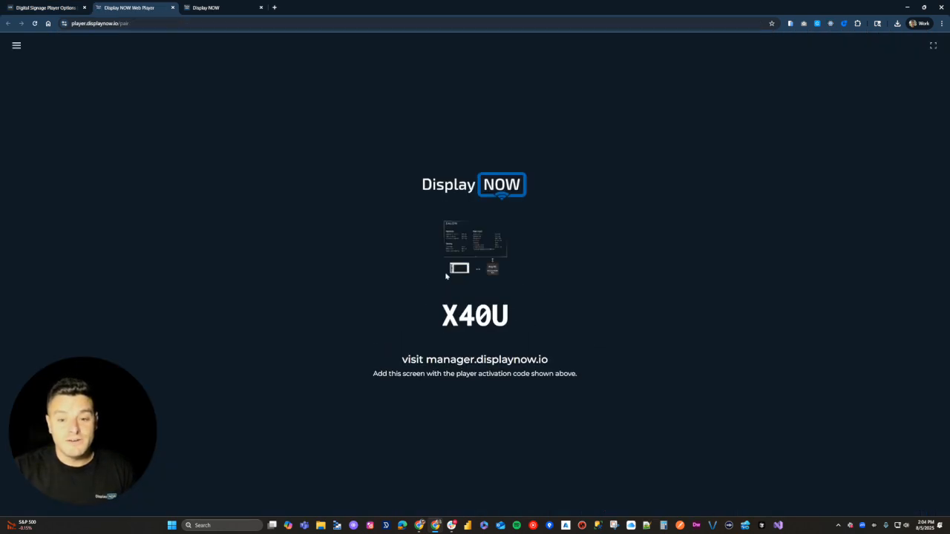
# Step: Return to the first browser tab with the media players download page
pyautogui.click(38, 8)
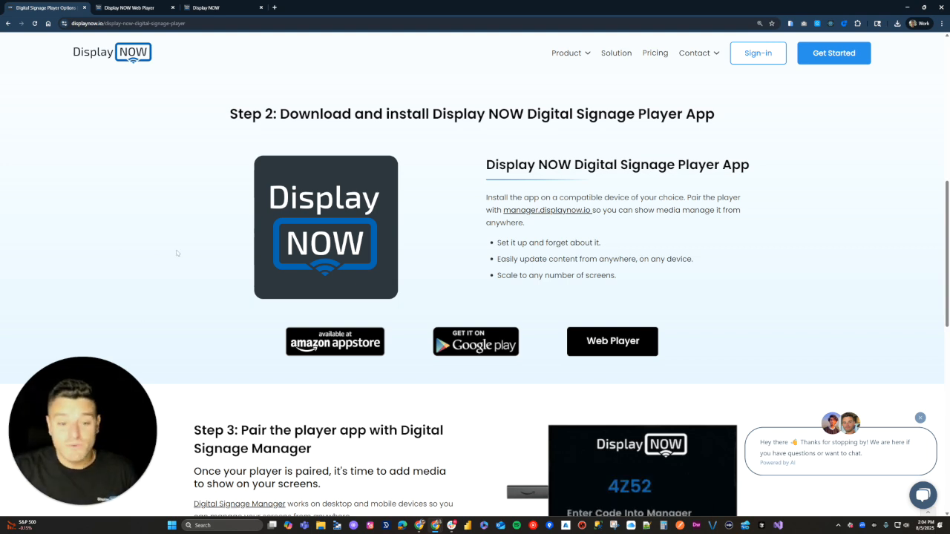
pyautogui.scroll(-3, 185, 252)
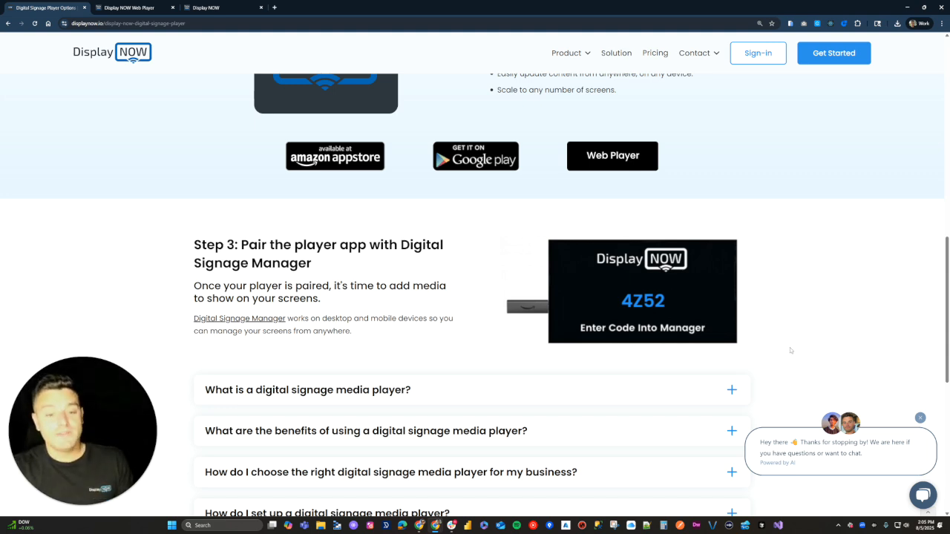
pyautogui.scroll(3, 779, 345)
pyautogui.scroll(5, 443, 184)
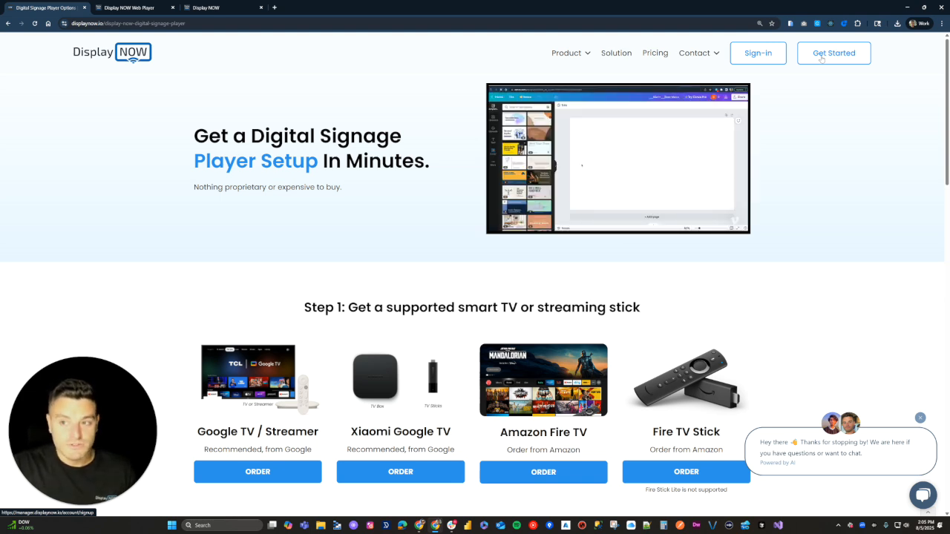
# Step: Switch to the manager's Screens page, then open and dismiss the account menu
pyautogui.click(242, 9)
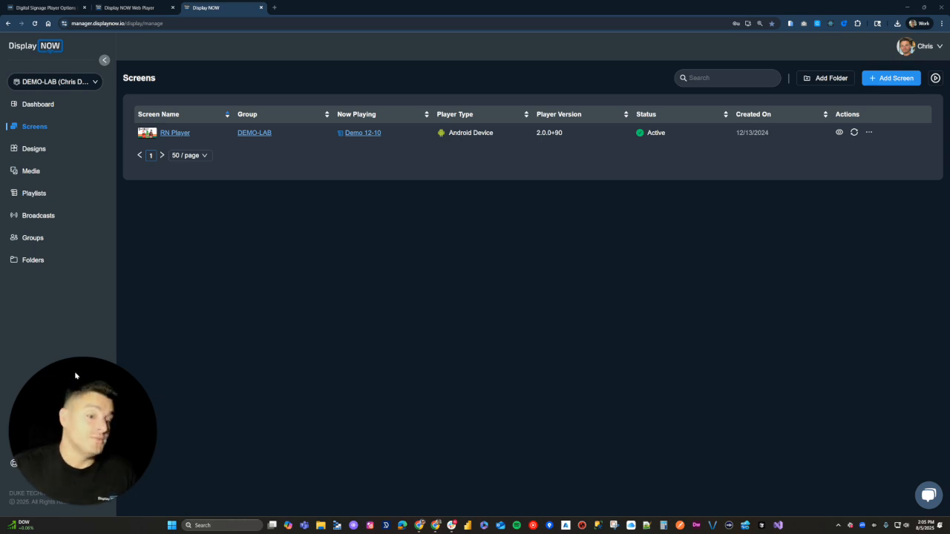
pyautogui.click(922, 46)
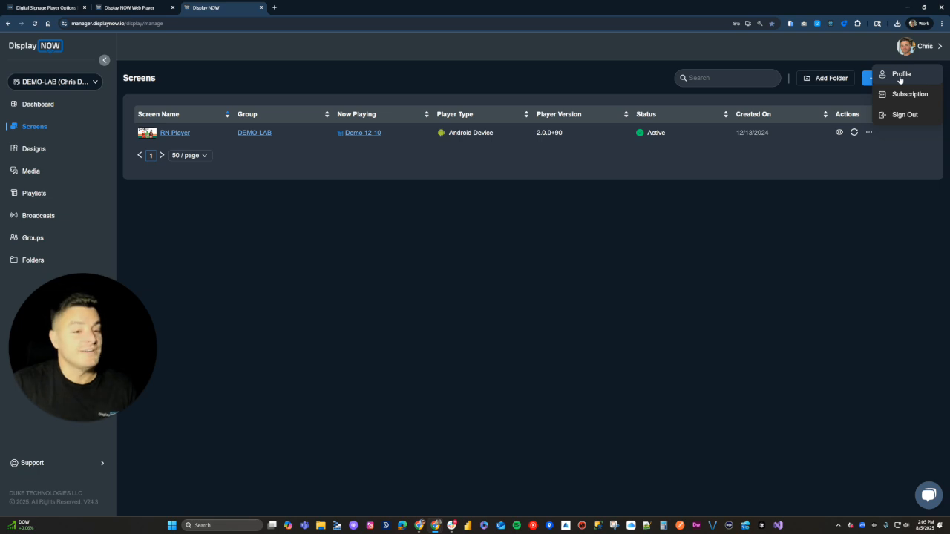
pyautogui.click(621, 49)
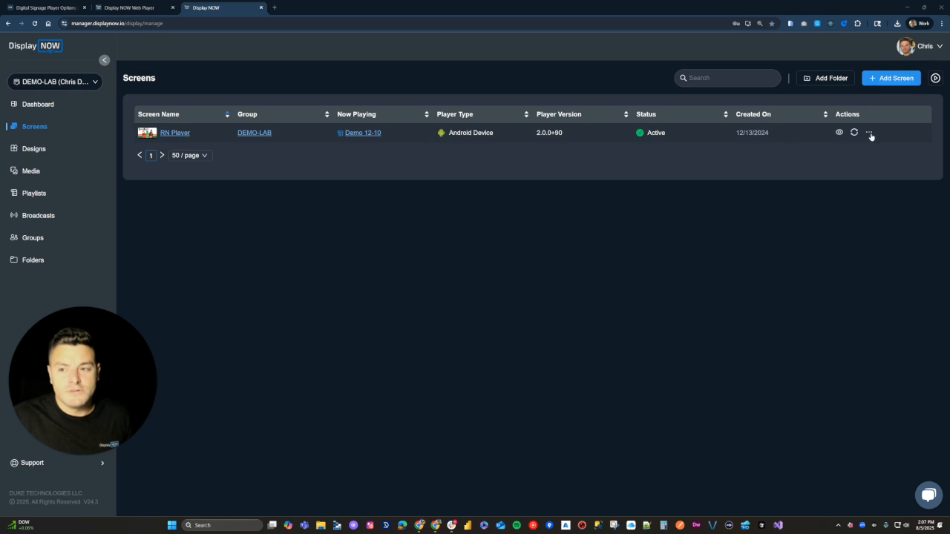
pyautogui.click(145, 135)
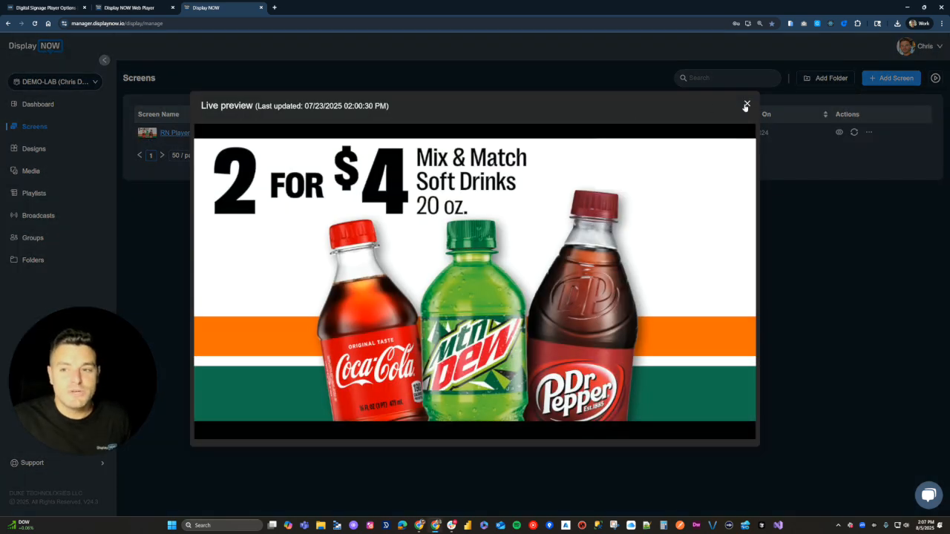
pyautogui.click(747, 104)
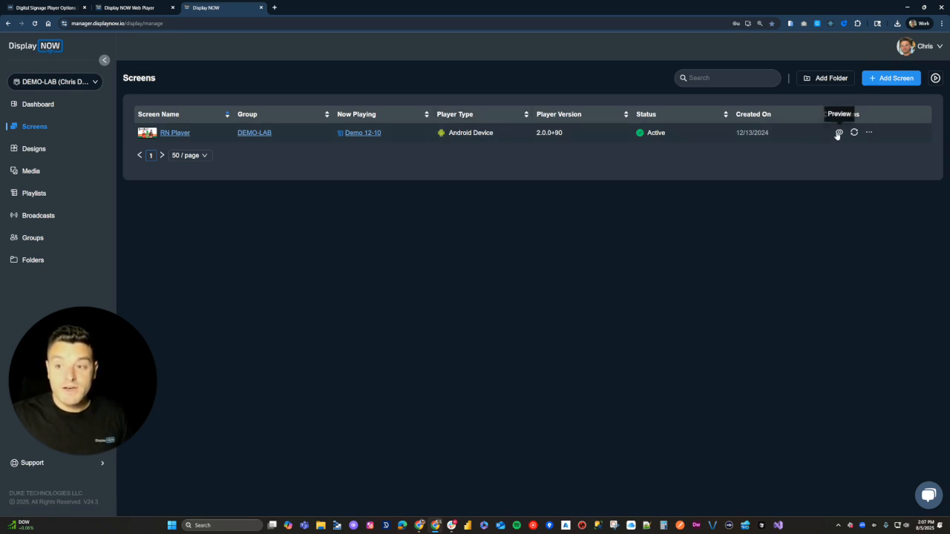
# Step: Review the RN Player screen's Edit Screen settings, then go back to the Screens list
pyautogui.click(180, 135)
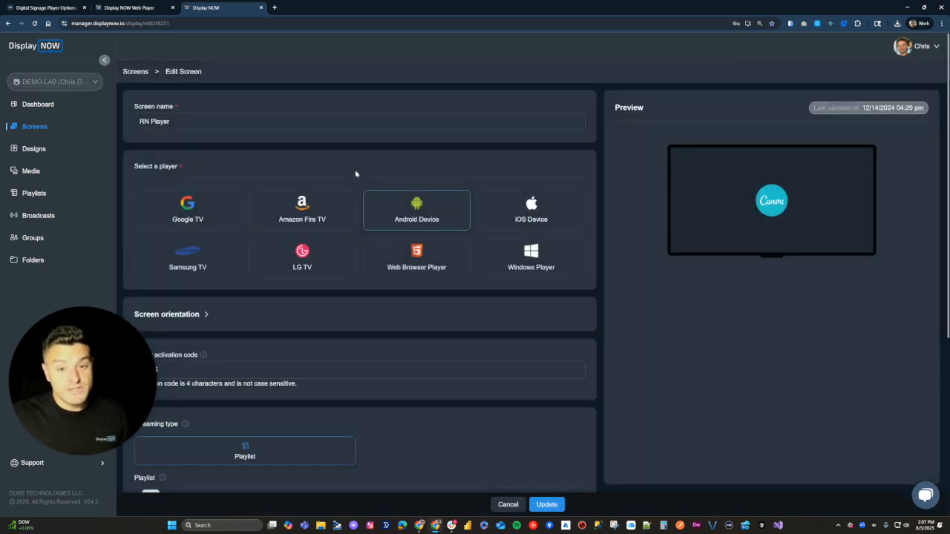
pyautogui.scroll(-1, 415, 270)
pyautogui.scroll(-3, 306, 347)
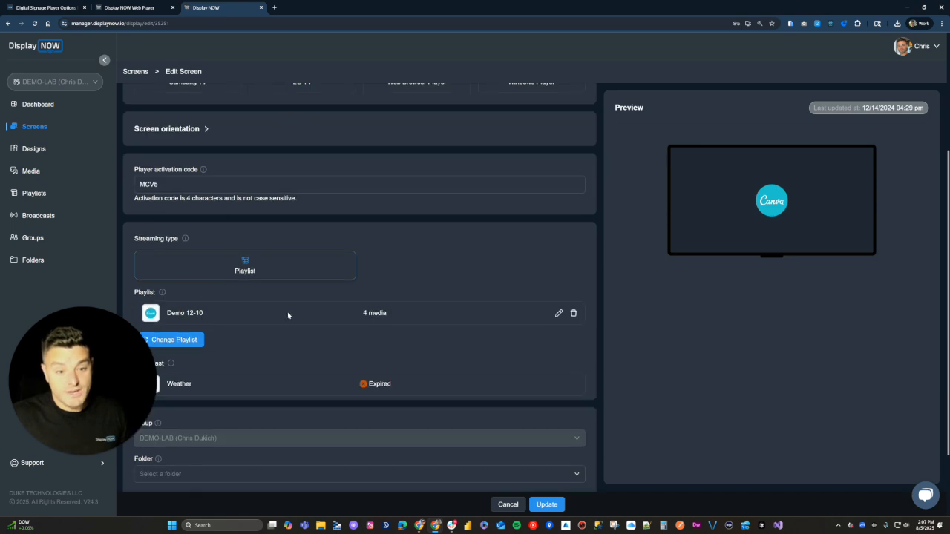
pyautogui.scroll(-1, 260, 330)
pyautogui.scroll(-1, 279, 335)
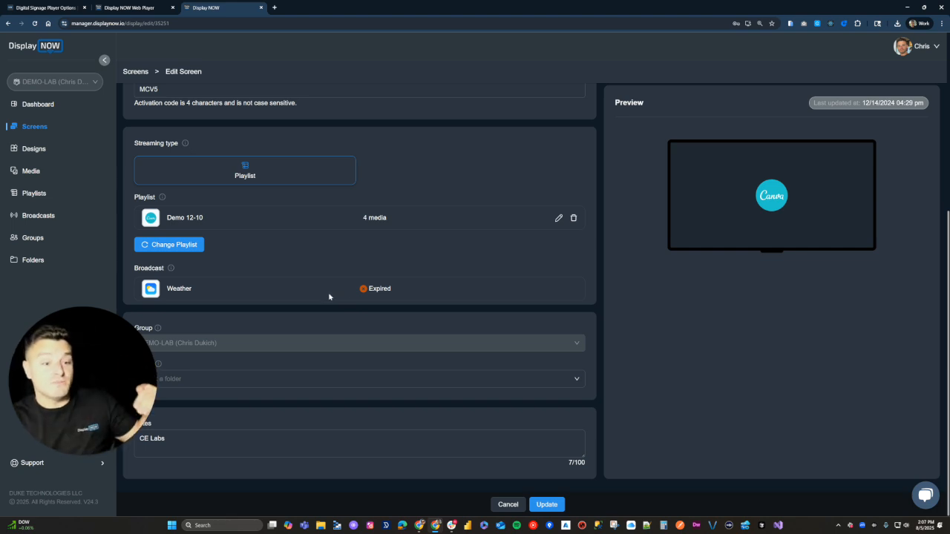
pyautogui.scroll(2, 429, 286)
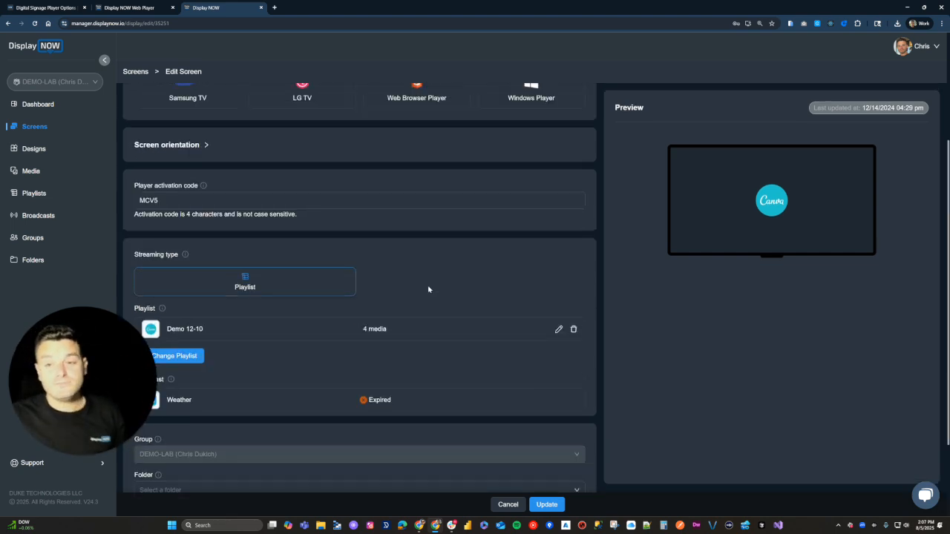
pyautogui.scroll(3, 428, 290)
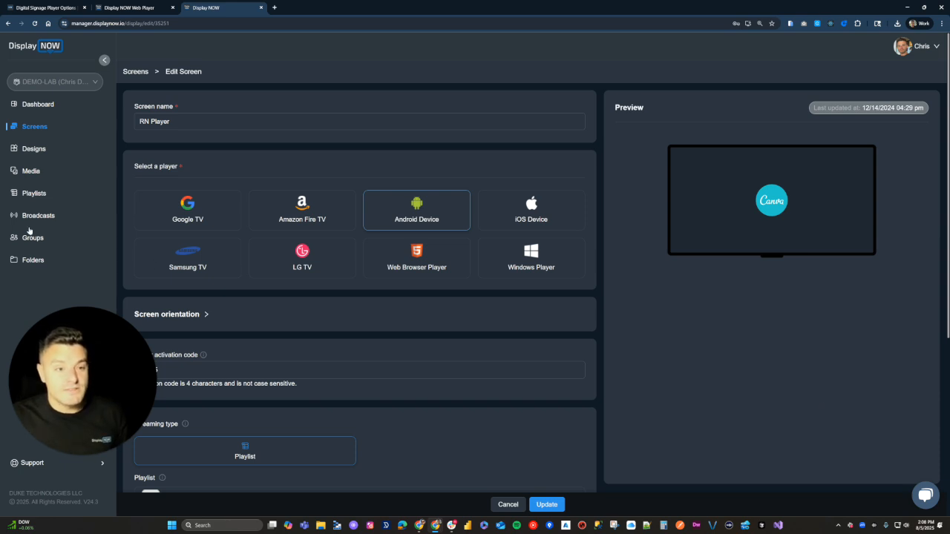
pyautogui.click(37, 129)
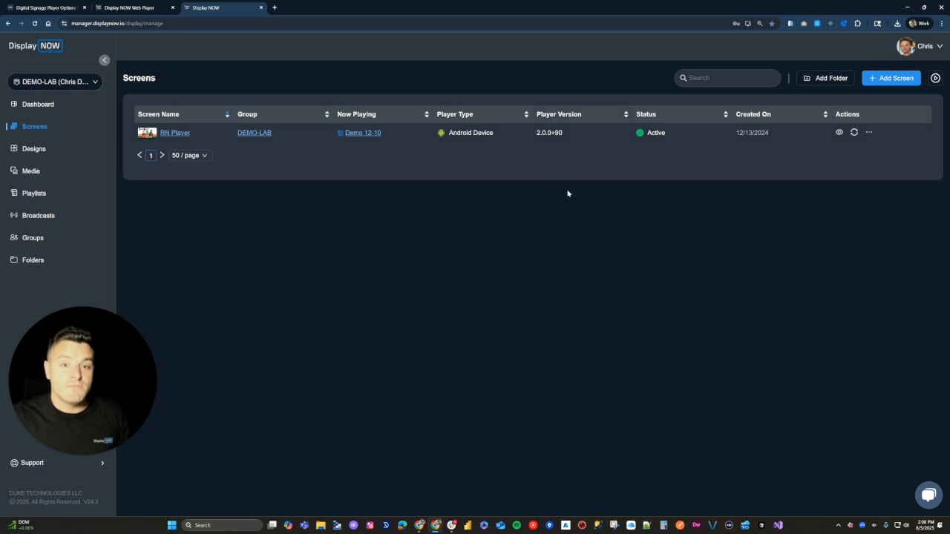
# Step: Start adding a new screen with the Add Screen button
pyautogui.click(882, 80)
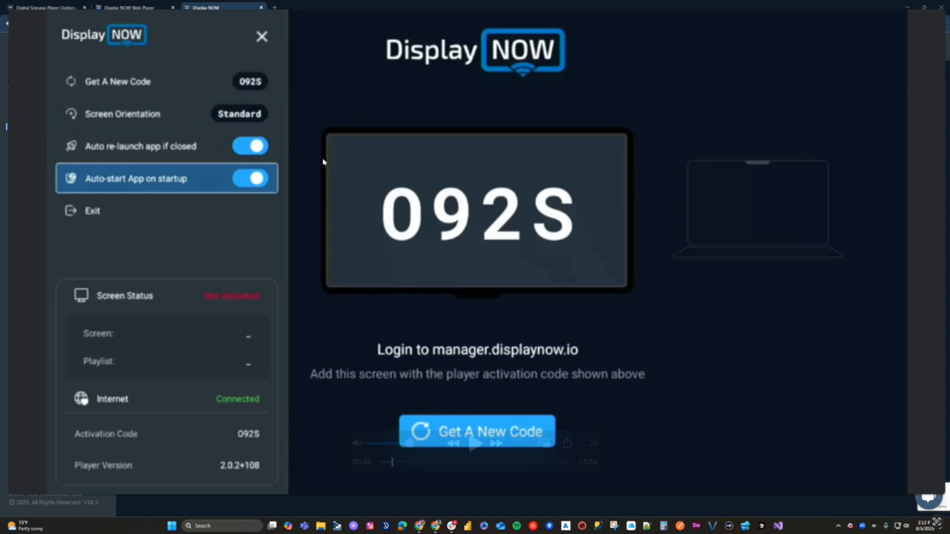
# Step: Close the player's settings panel to show the activation code, then shrink the player window
pyautogui.click(323, 161)
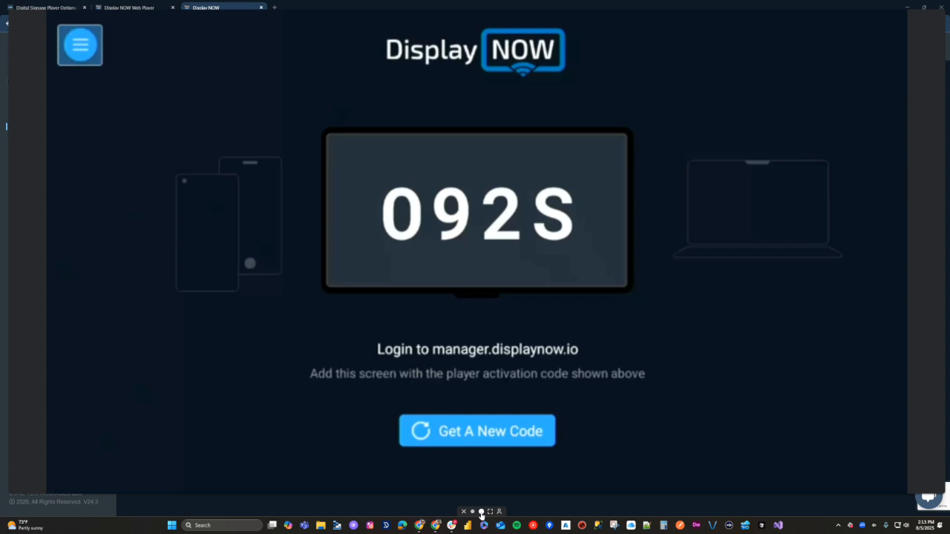
pyautogui.click(480, 511)
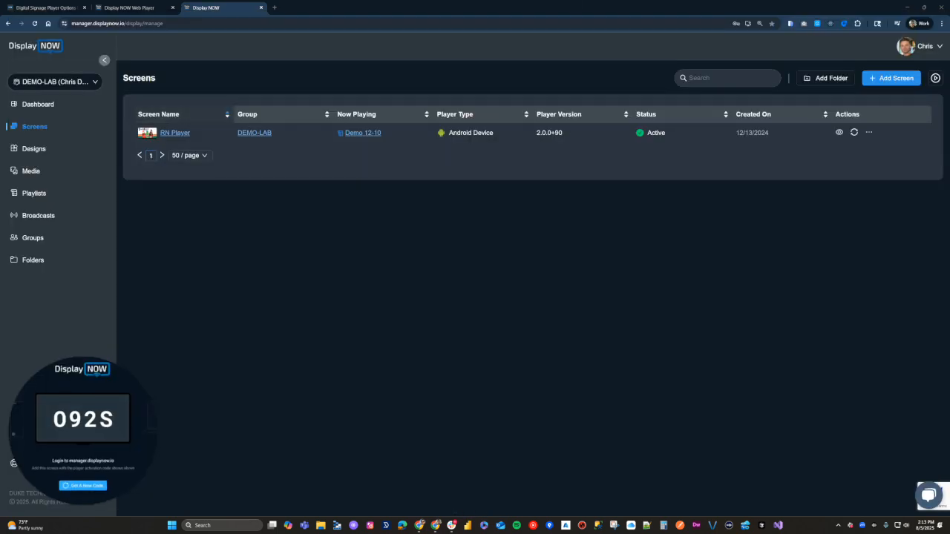
# Step: Add a screen named 'Google TV Streamer' with Google TV as the player type
pyautogui.click(892, 78)
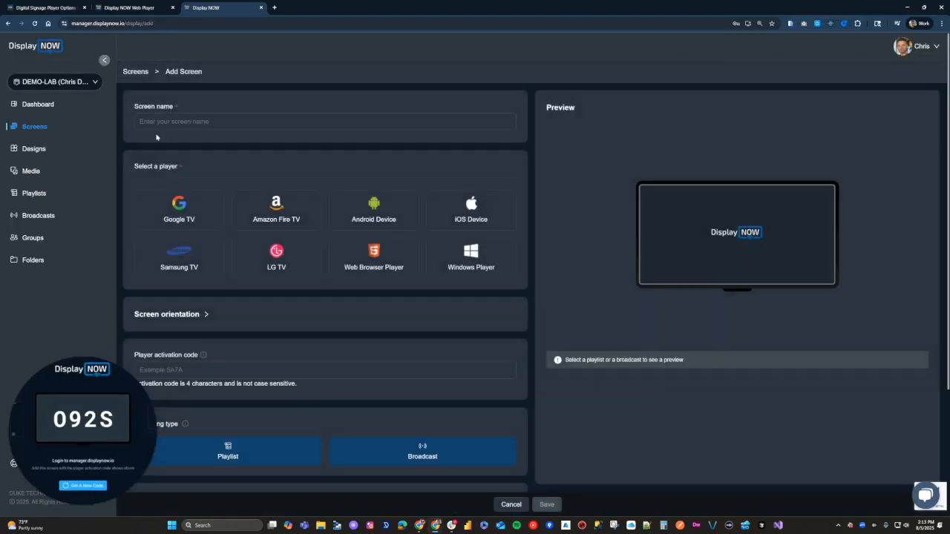
pyautogui.click(170, 122)
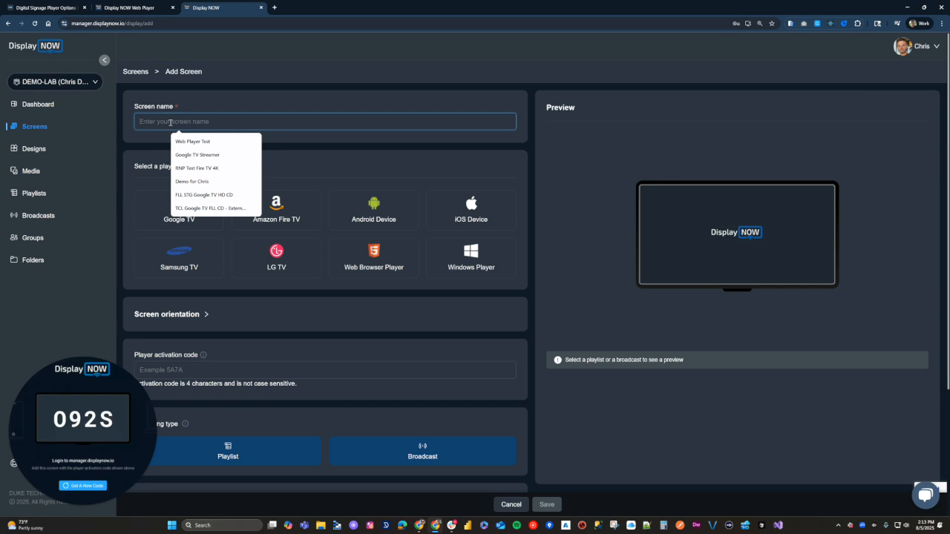
pyautogui.write('Google TV')
pyautogui.press('Down')
pyautogui.press('Return')
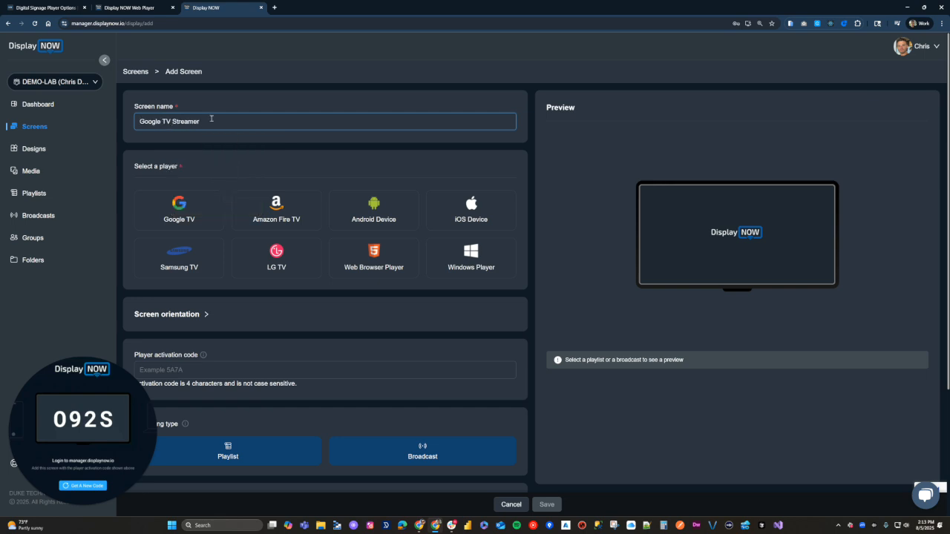
pyautogui.click(208, 204)
pyautogui.scroll(-1, 223, 238)
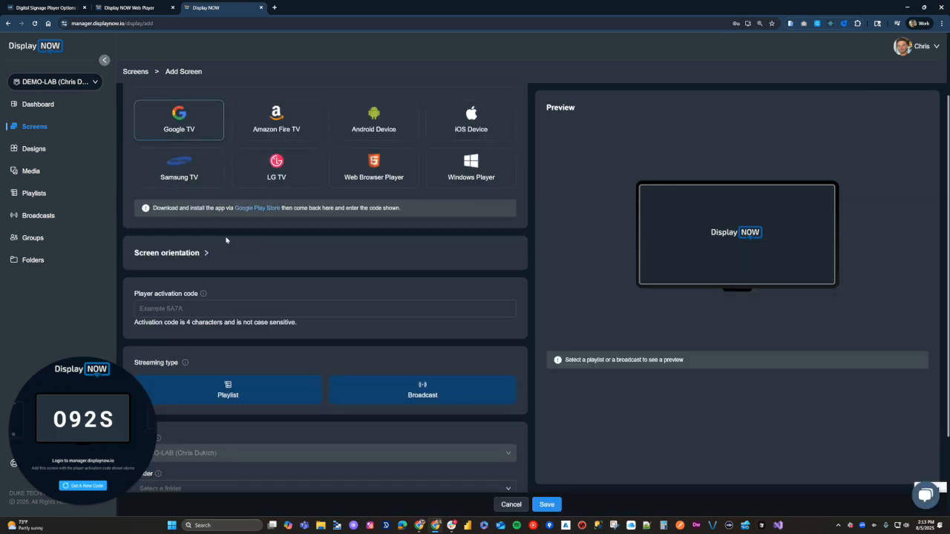
pyautogui.scroll(-1, 226, 240)
pyautogui.click(186, 209)
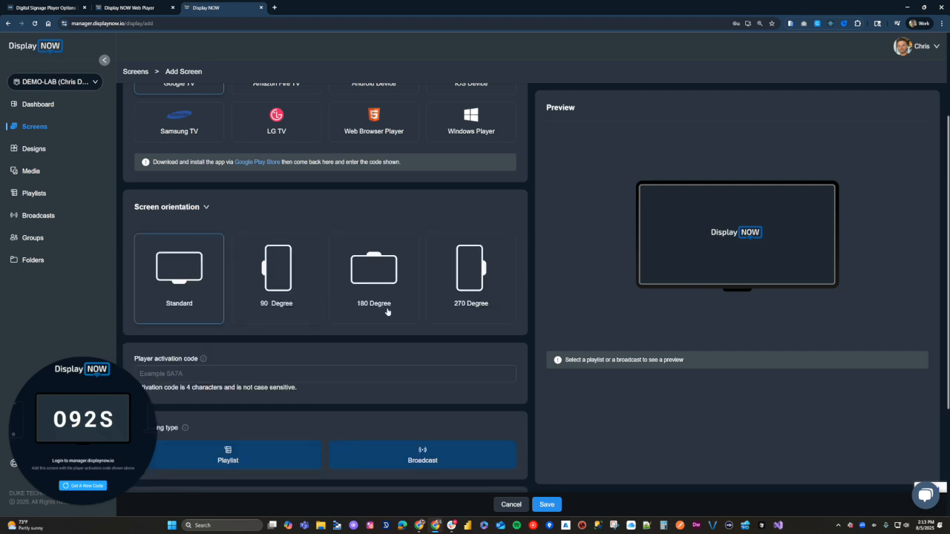
pyautogui.click(185, 207)
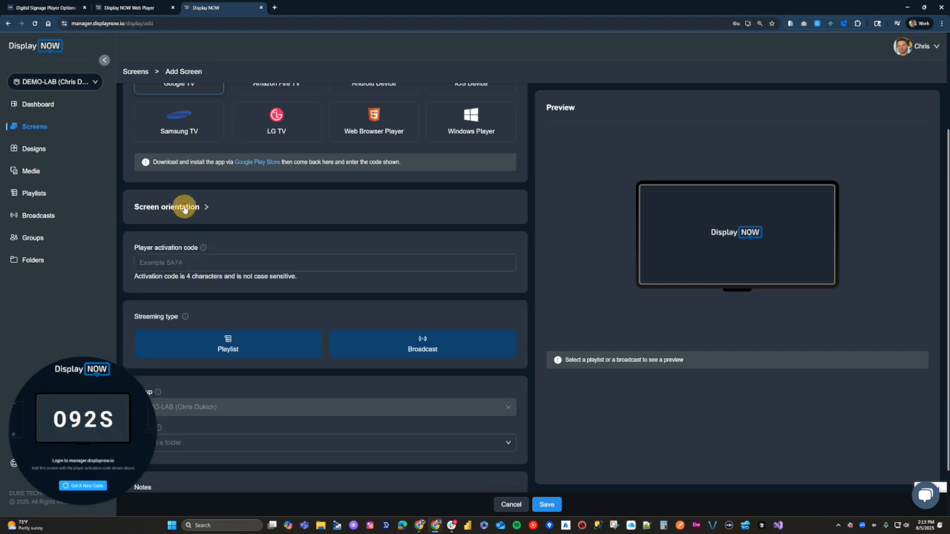
# Step: Enter the player's activation code and assign the Demo 12-10 playlist, leaving the folder unset
pyautogui.click(159, 262)
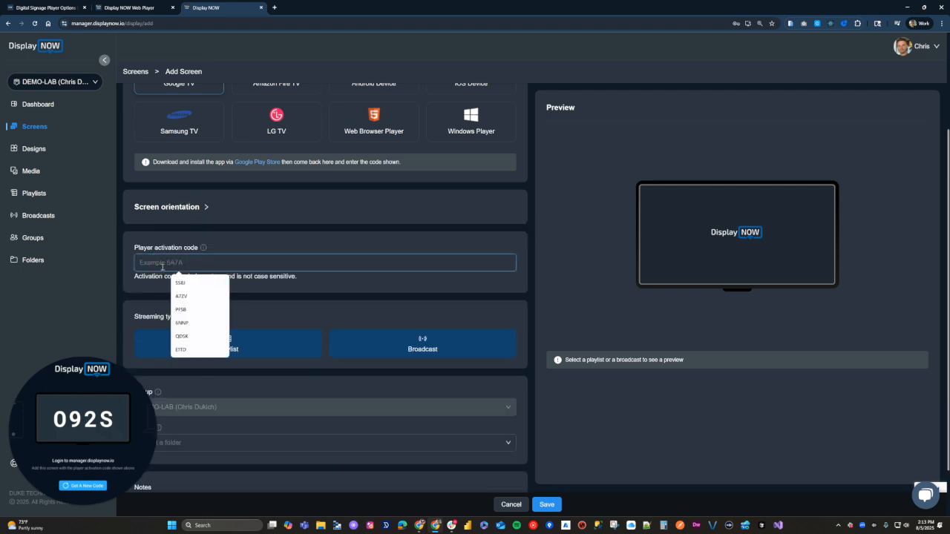
pyautogui.write('092S')
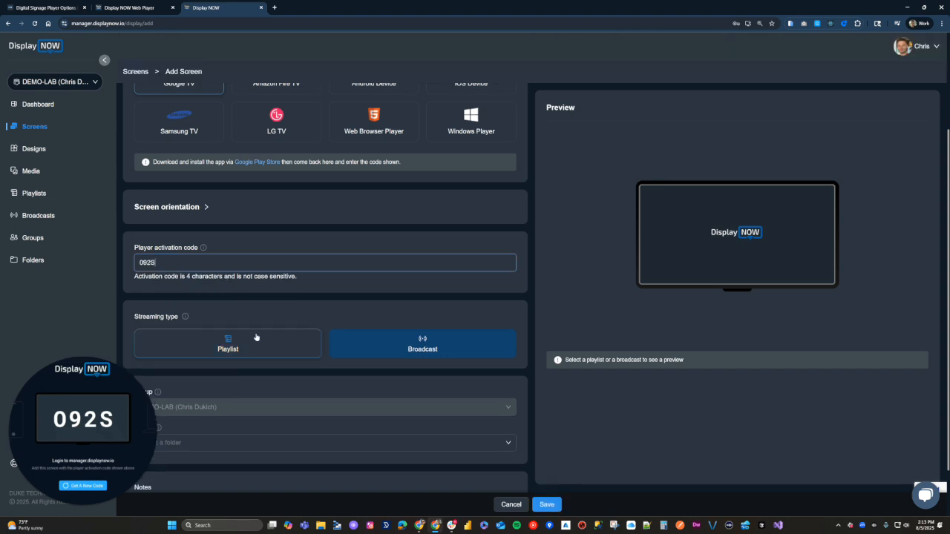
pyautogui.click(256, 338)
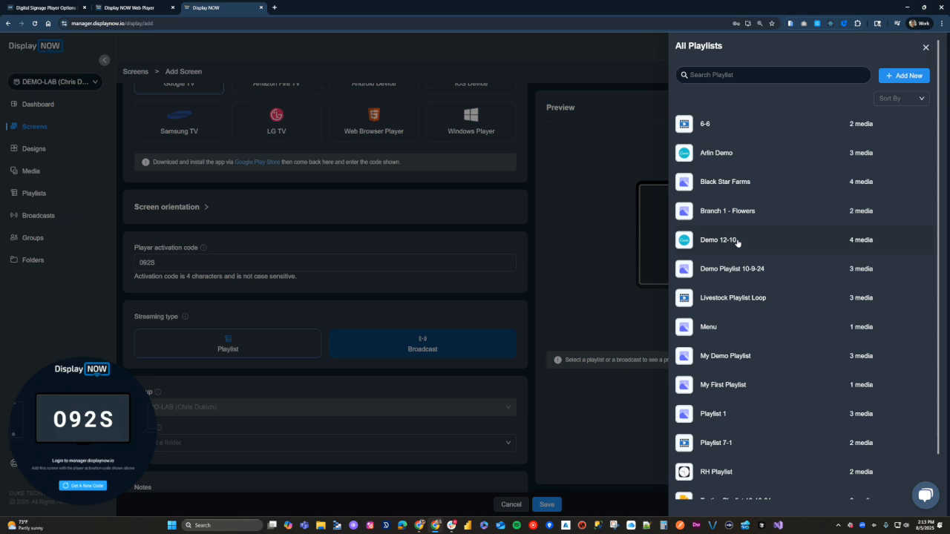
pyautogui.click(736, 241)
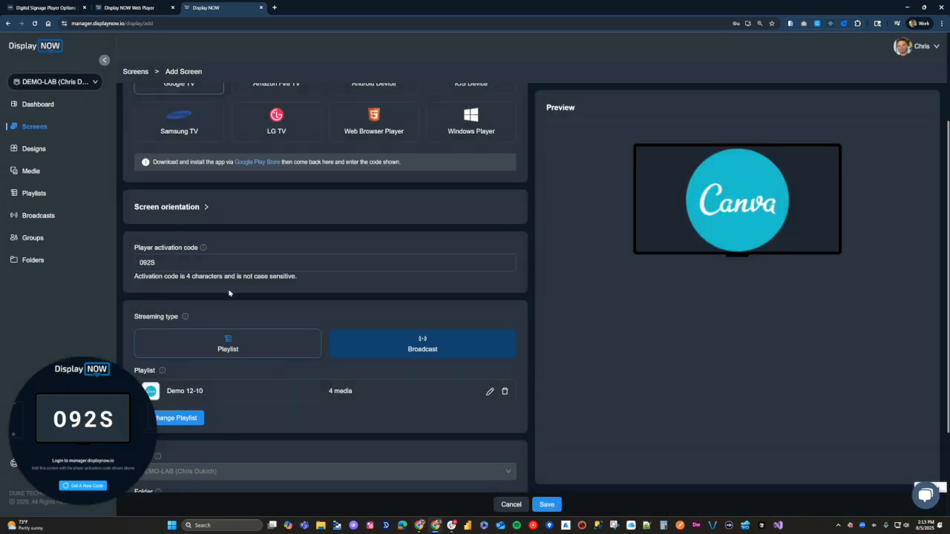
pyautogui.scroll(-2, 228, 293)
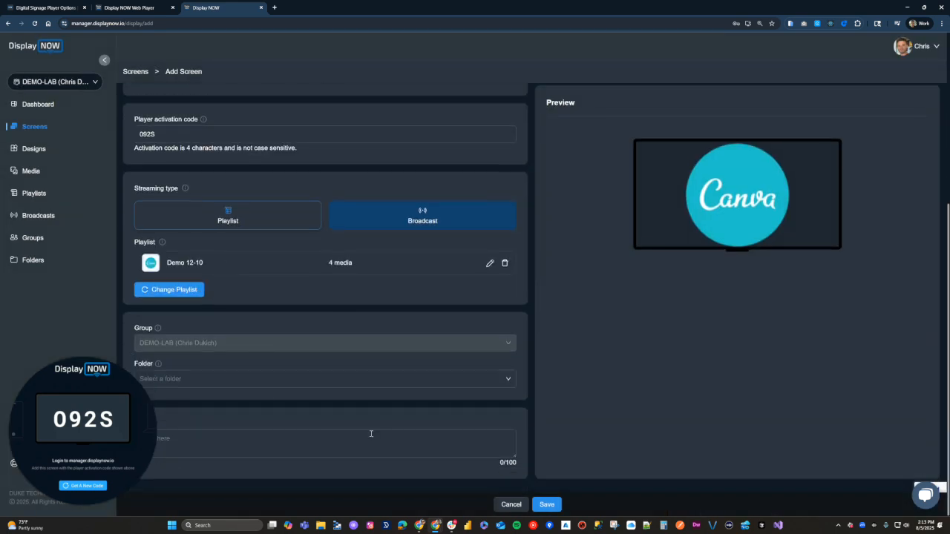
pyautogui.click(184, 380)
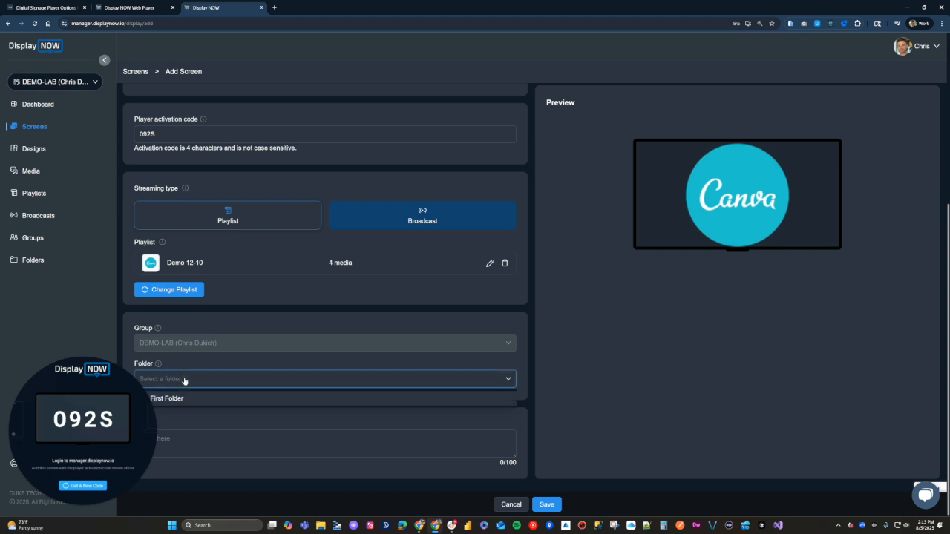
pyautogui.click(181, 380)
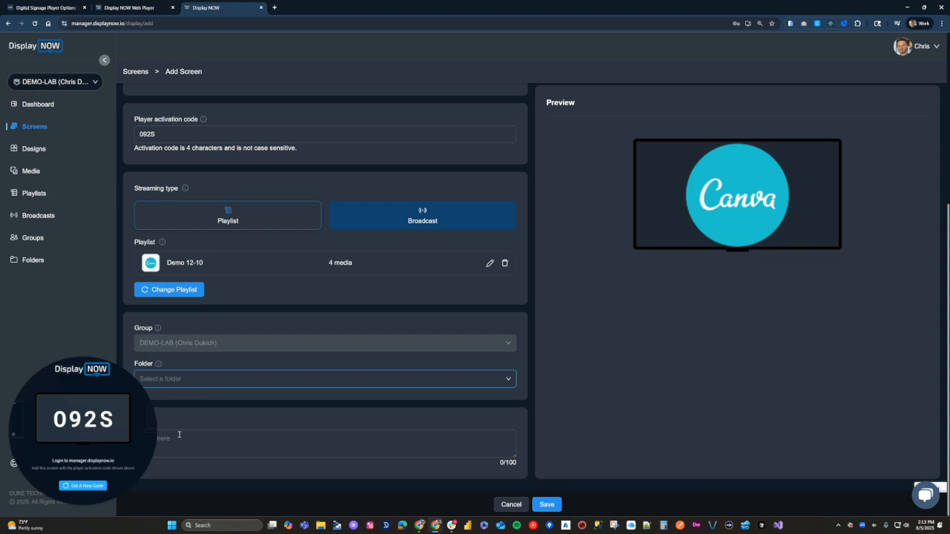
pyautogui.moveTo(104, 431)
pyautogui.mouseDown()
pyautogui.moveTo(70, 356)
pyautogui.moveTo(97, 420)
pyautogui.mouseUp()
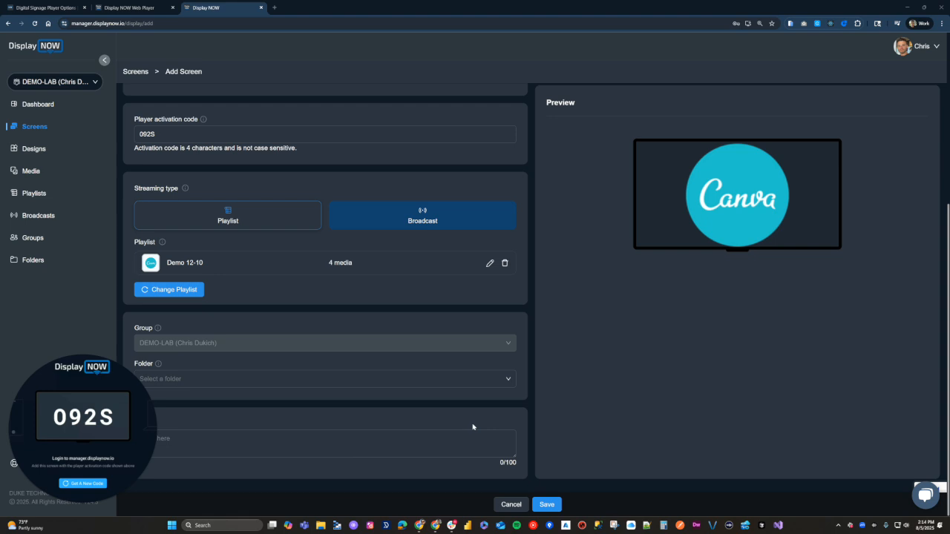
pyautogui.scroll(3, 437, 400)
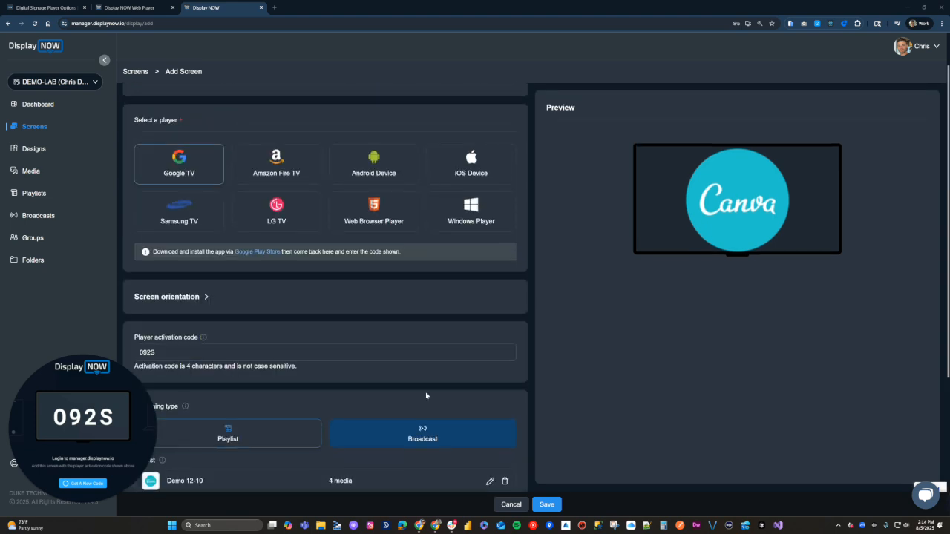
pyautogui.scroll(1, 426, 396)
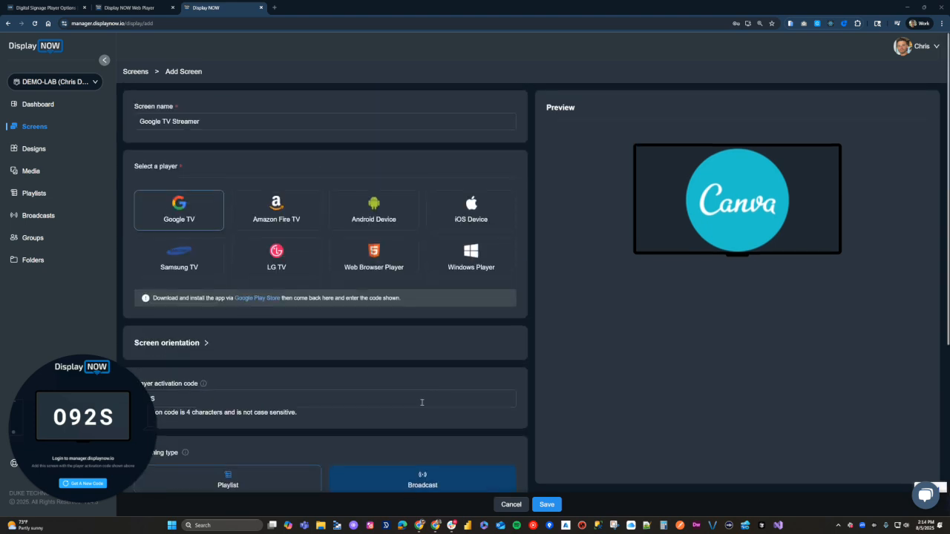
# Step: Save the screen, replace the rejected code with the player's new activation code, and save again
pyautogui.click(547, 505)
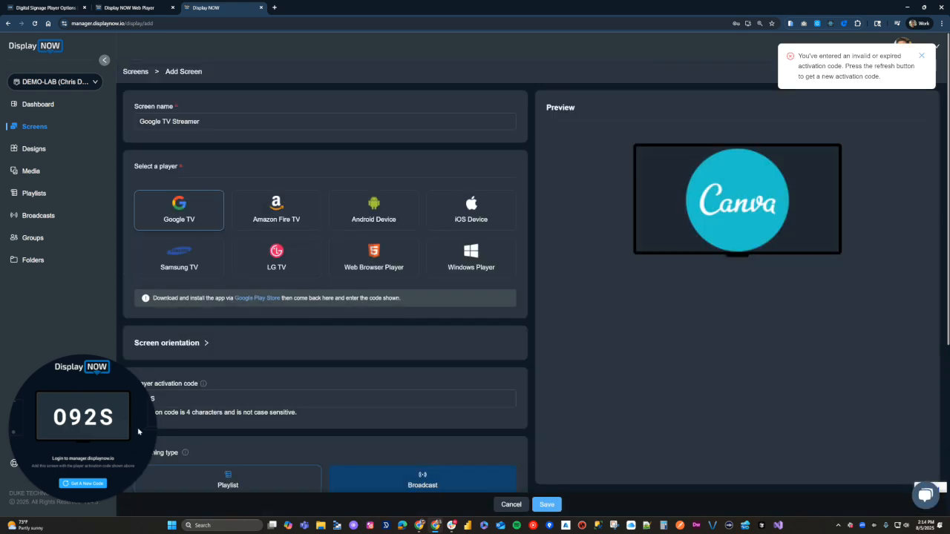
pyautogui.scroll(-1, 311, 330)
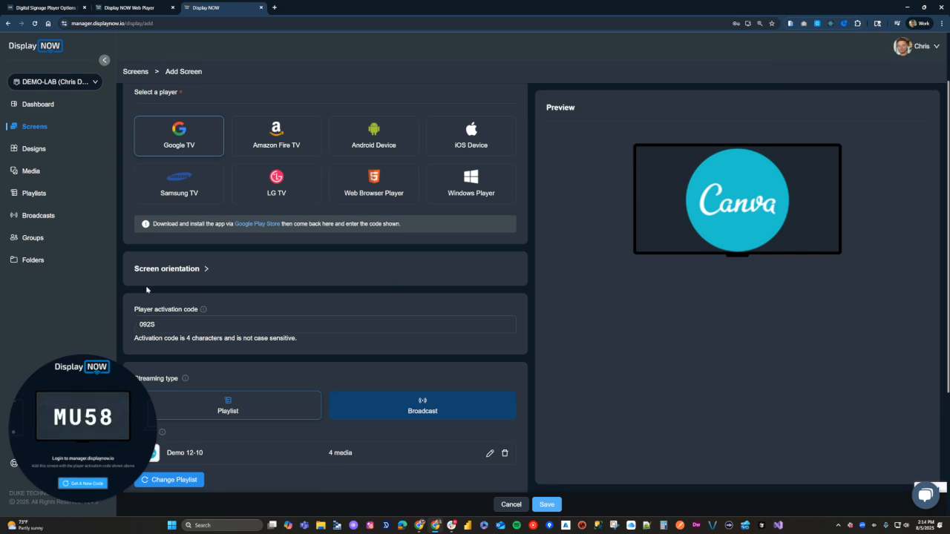
pyautogui.doubleClick(202, 318)
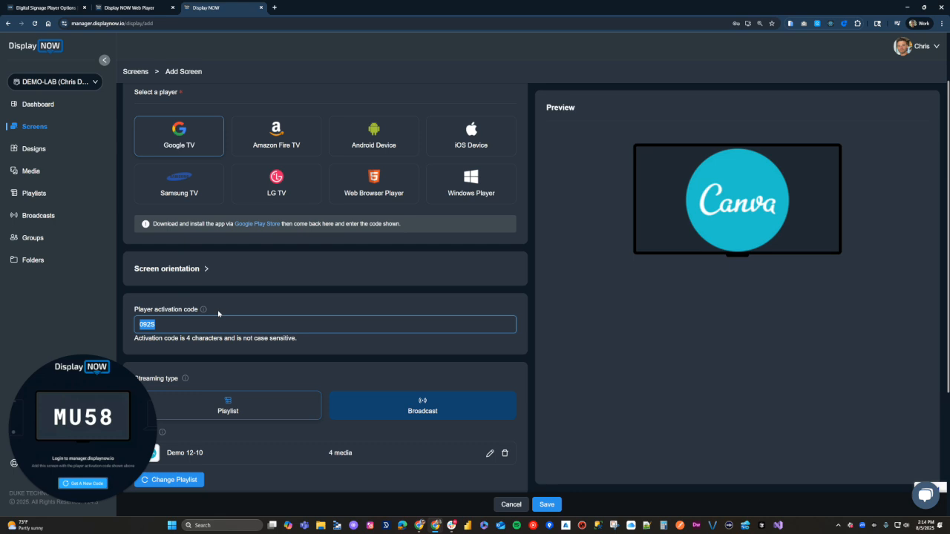
pyautogui.write('MU58')
pyautogui.scroll(-3, 298, 348)
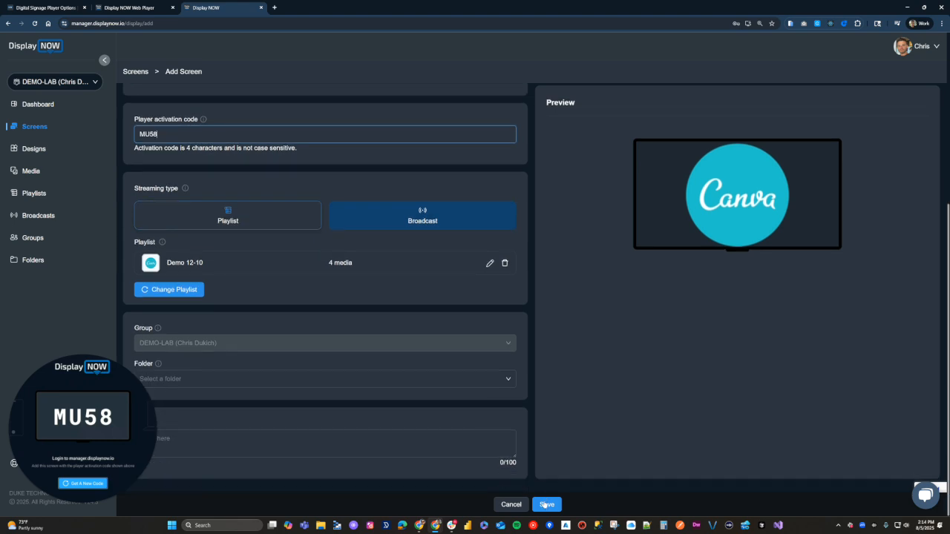
pyautogui.click(546, 505)
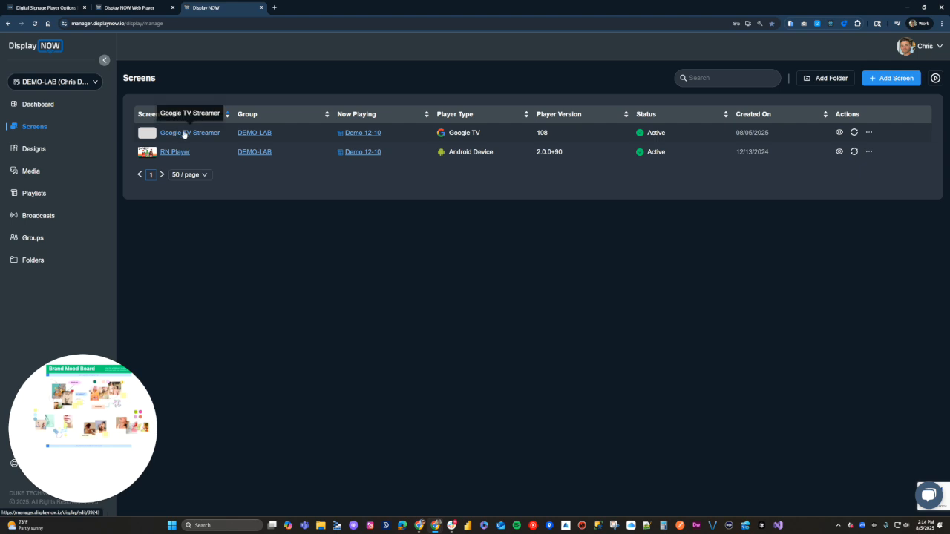
# Step: In the Demo 12-10 playlist, turn off scheduling for the Canva item and confirm it
pyautogui.click(357, 135)
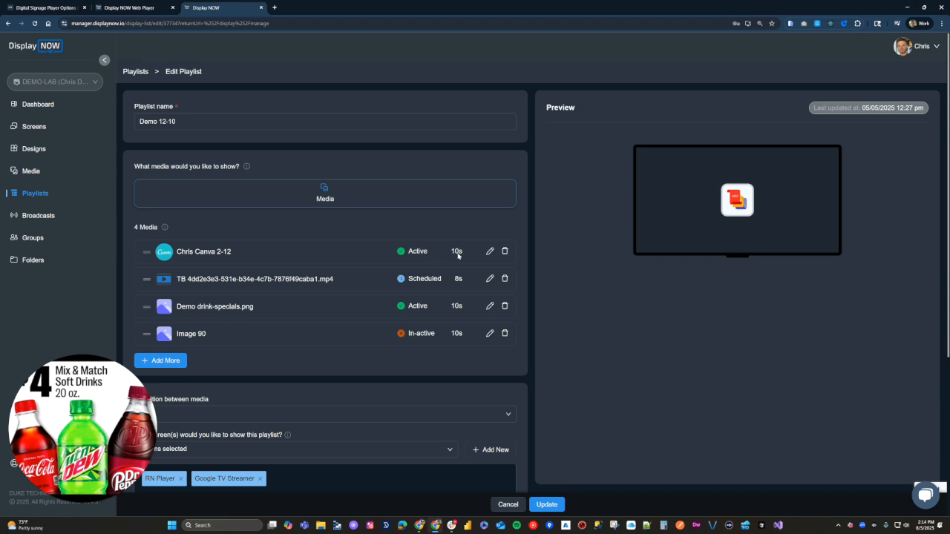
pyautogui.click(490, 251)
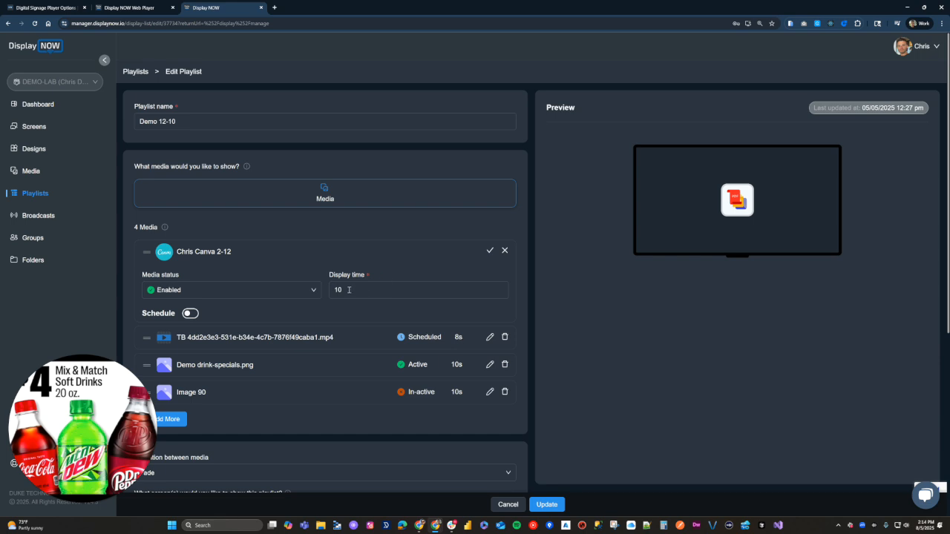
pyautogui.scroll(-1, 350, 289)
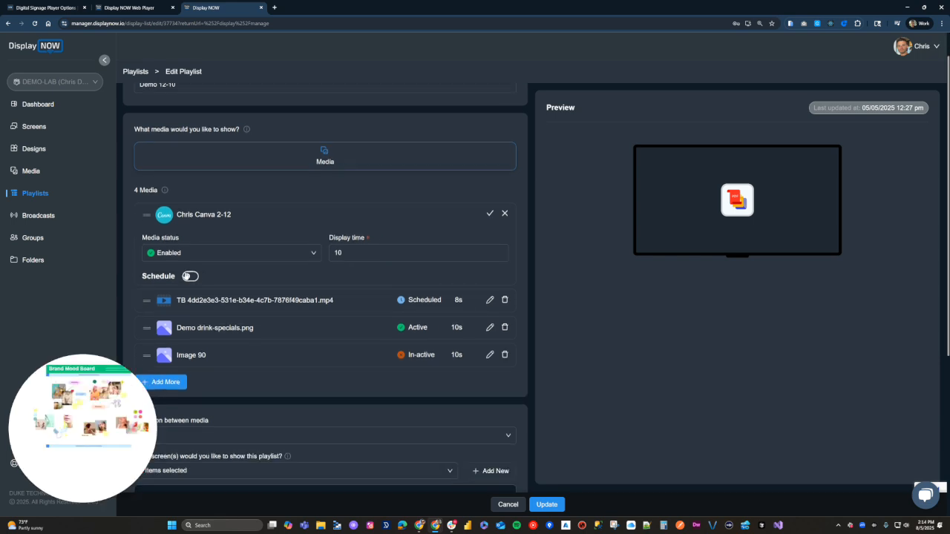
pyautogui.click(189, 276)
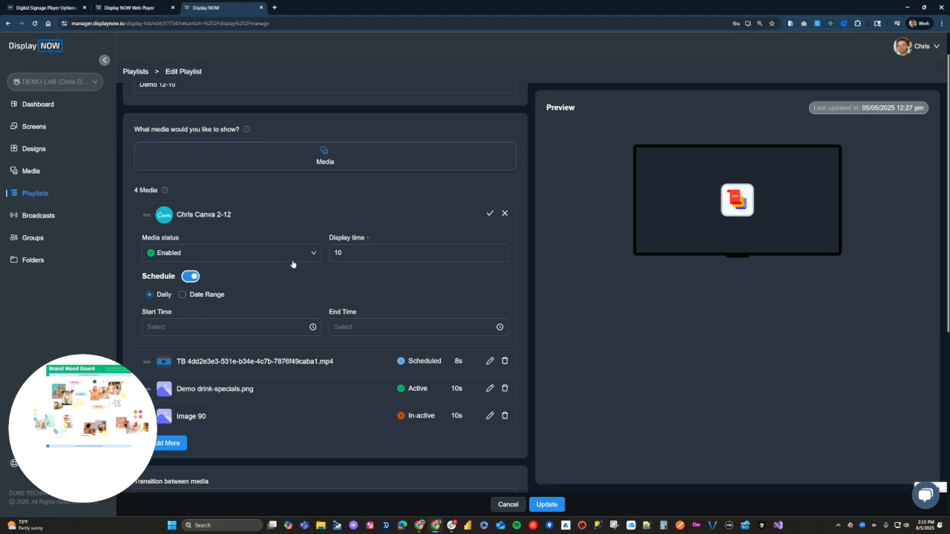
pyautogui.click(182, 296)
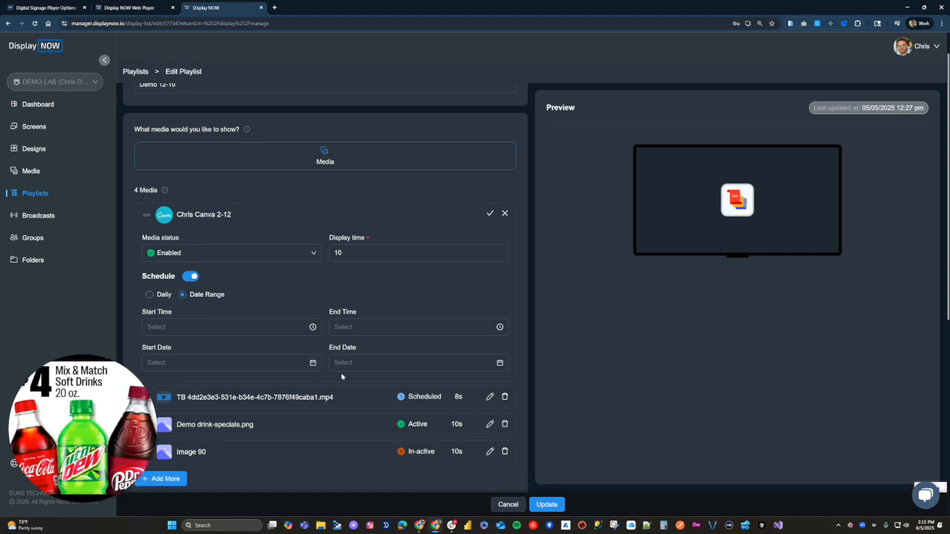
pyautogui.click(149, 295)
pyautogui.click(190, 276)
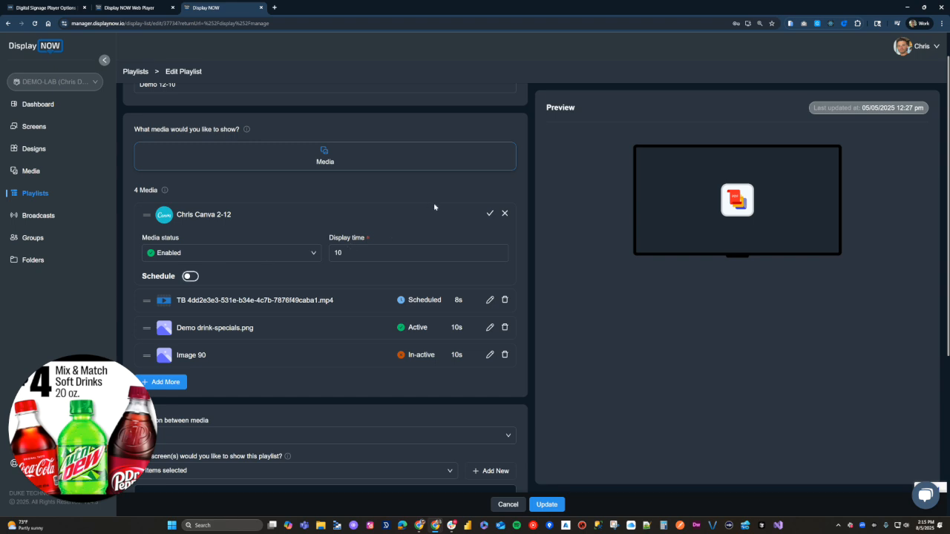
pyautogui.click(490, 214)
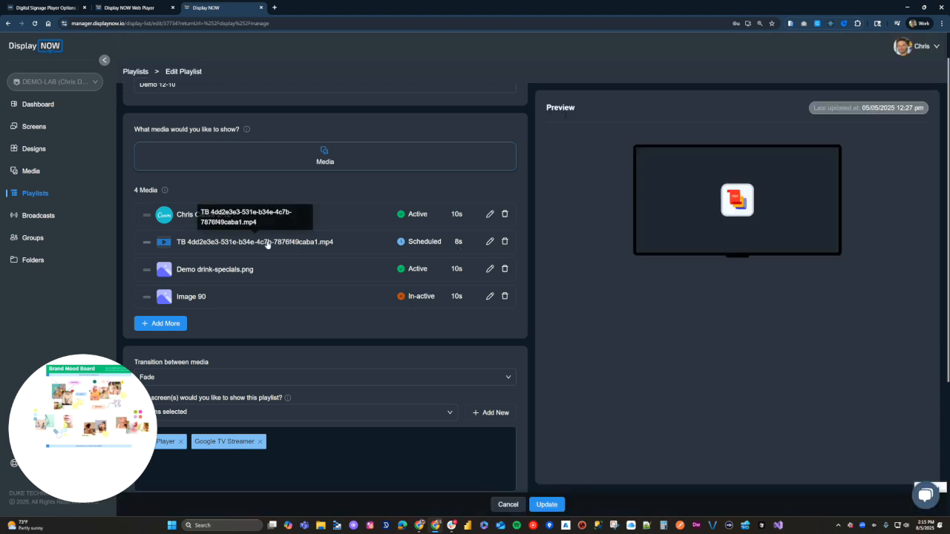
# Step: Leave the video item unchanged, save the playlist with Update, and go to Designs
pyautogui.click(489, 242)
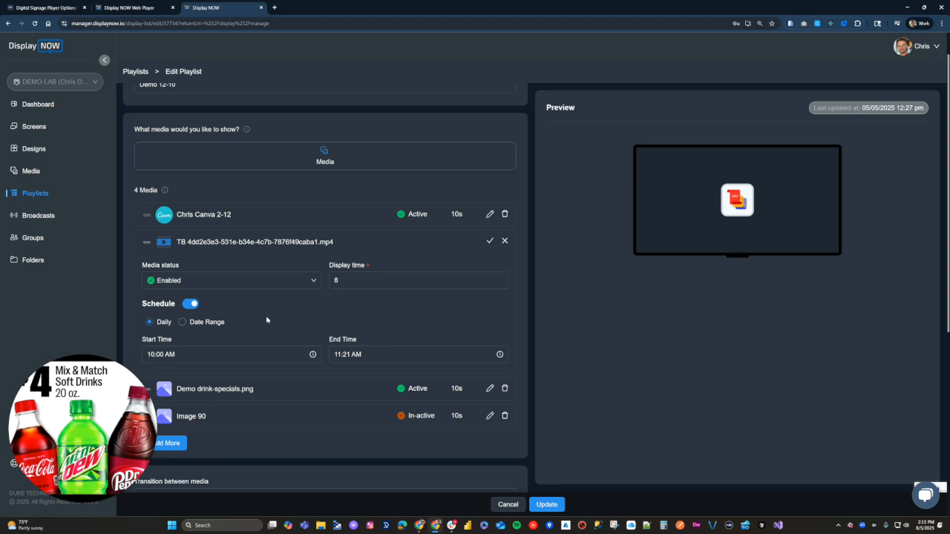
pyautogui.click(506, 241)
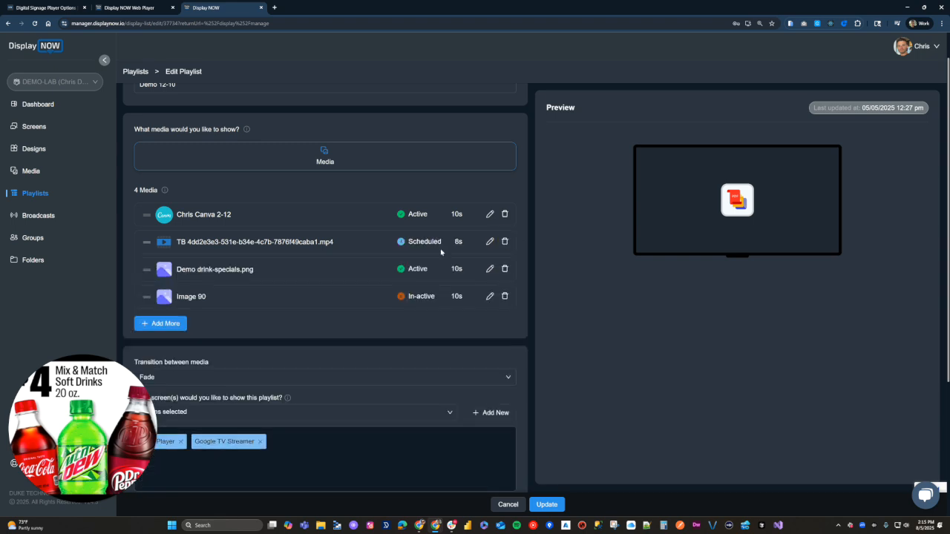
pyautogui.scroll(-1, 301, 315)
pyautogui.scroll(-1, 301, 315)
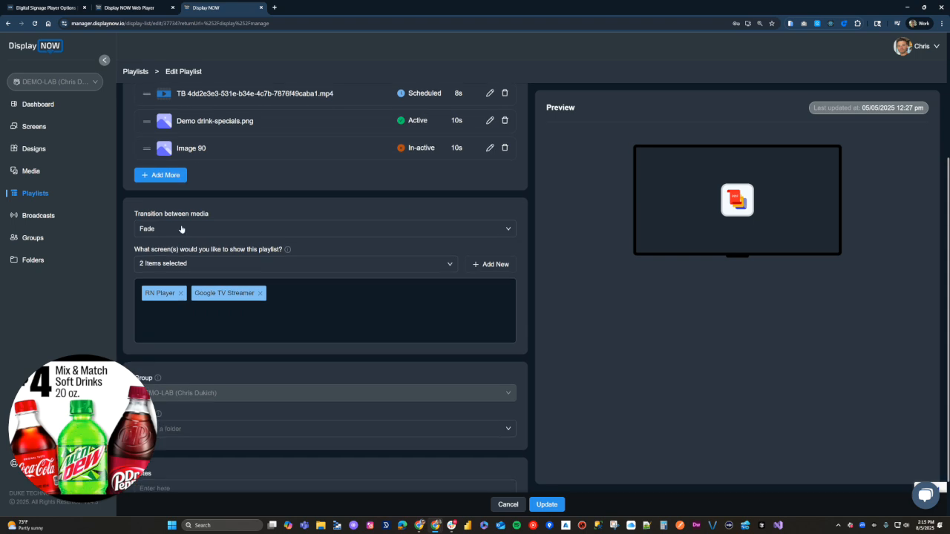
pyautogui.scroll(-1, 346, 309)
pyautogui.scroll(4, 410, 336)
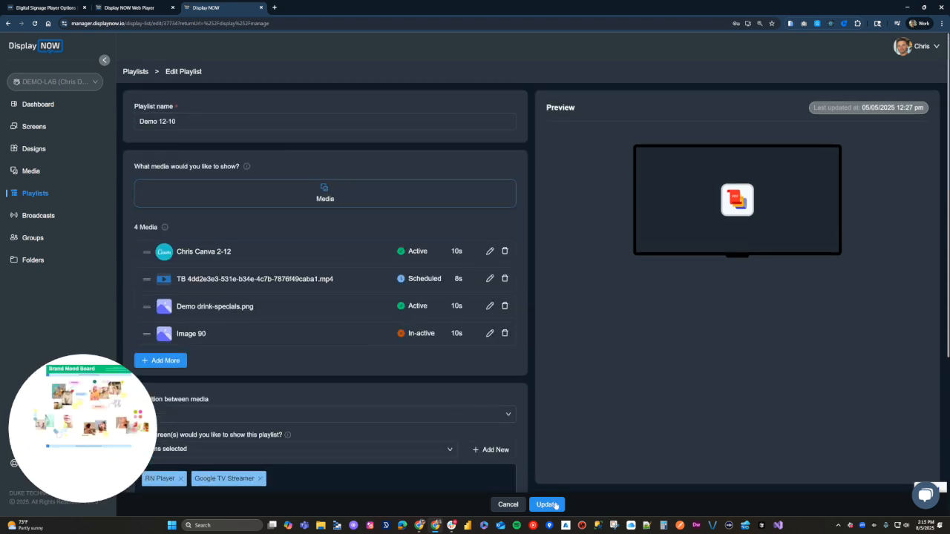
pyautogui.click(512, 504)
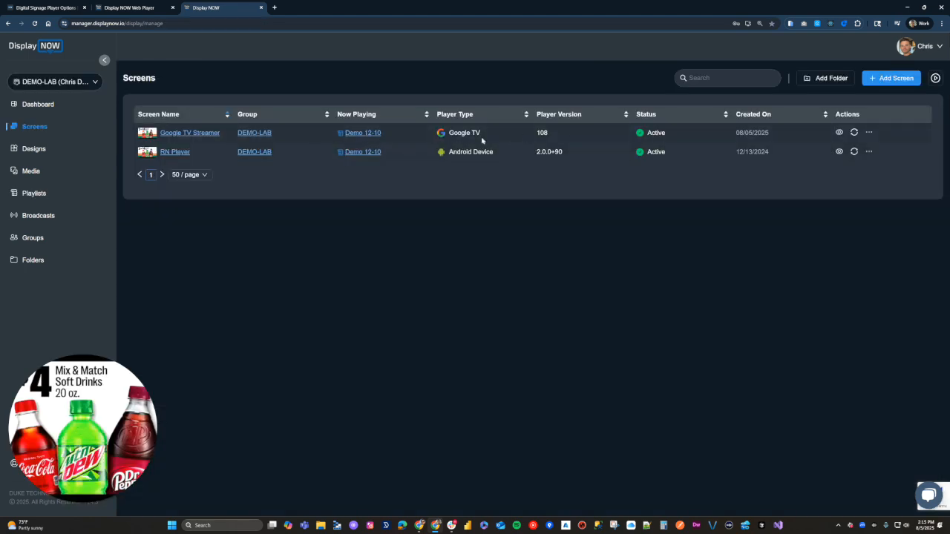
pyautogui.click(22, 149)
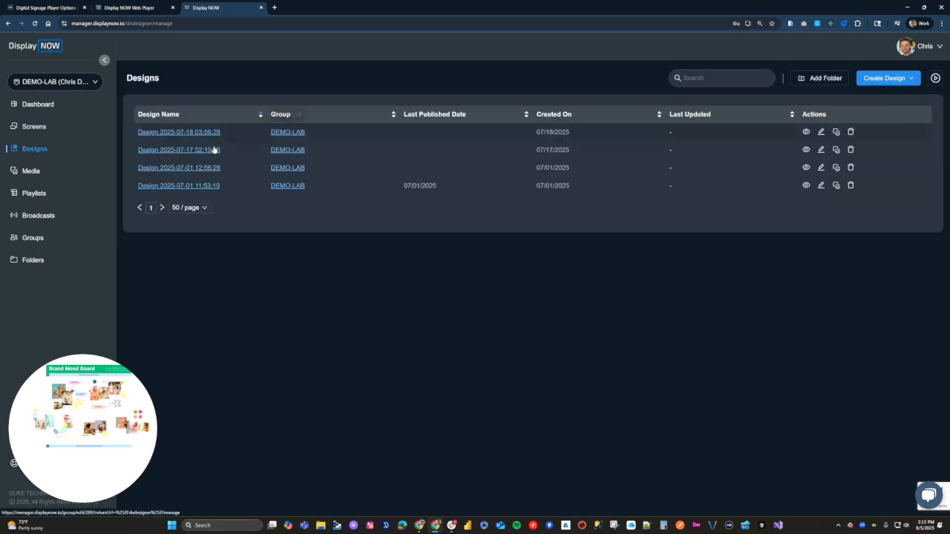
pyautogui.click(870, 81)
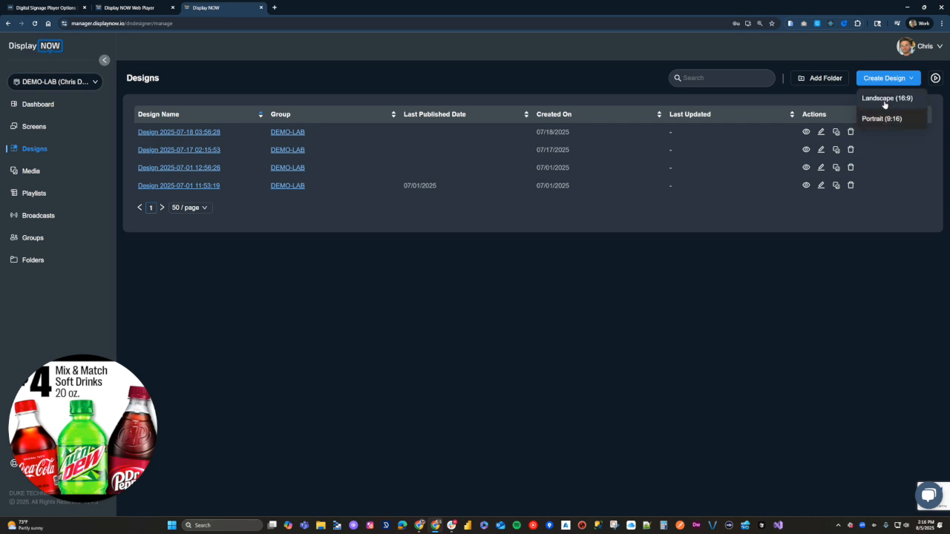
# Step: Create a new Landscape (16:9) design and open its folder list
pyautogui.click(884, 103)
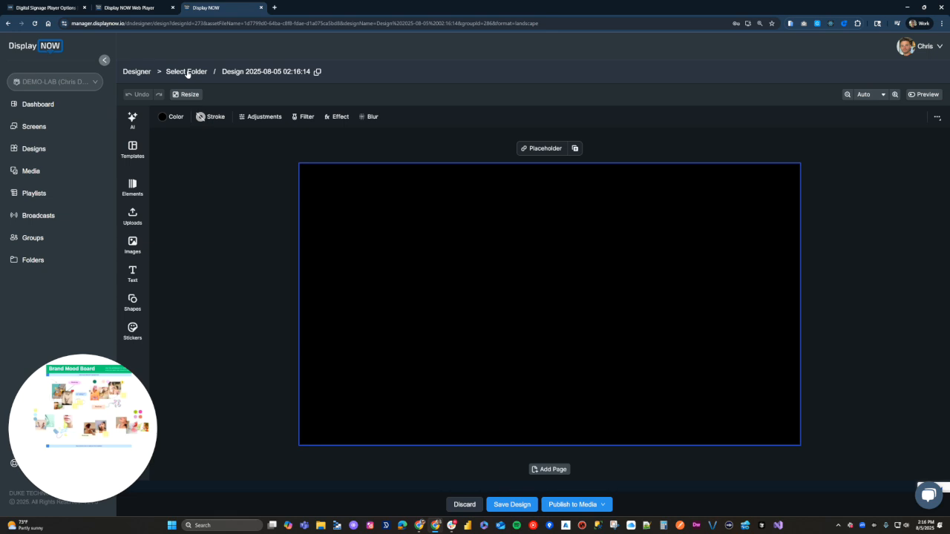
pyautogui.click(187, 72)
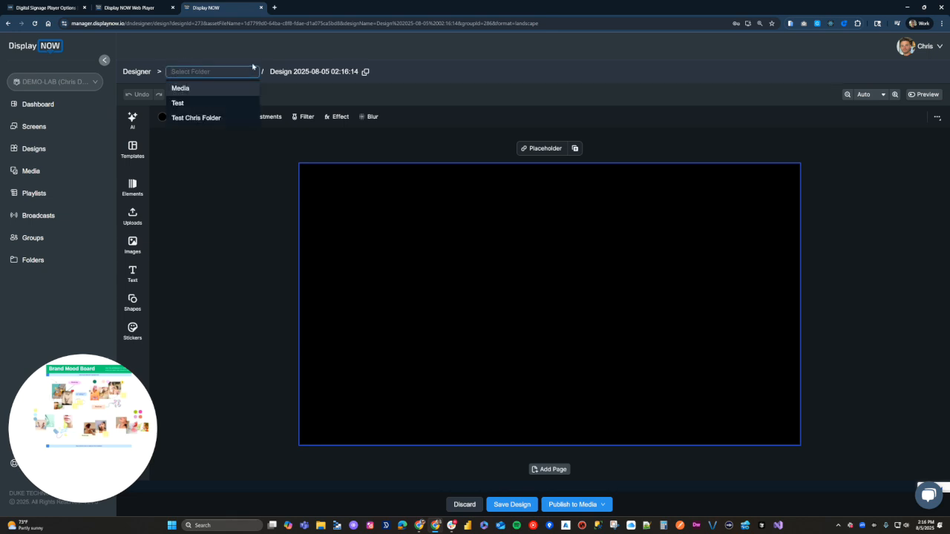
# Step: Create the folder 'My New Folder' and file Design 8-5-25 CD test under My First Folder
pyautogui.write('My Ne')
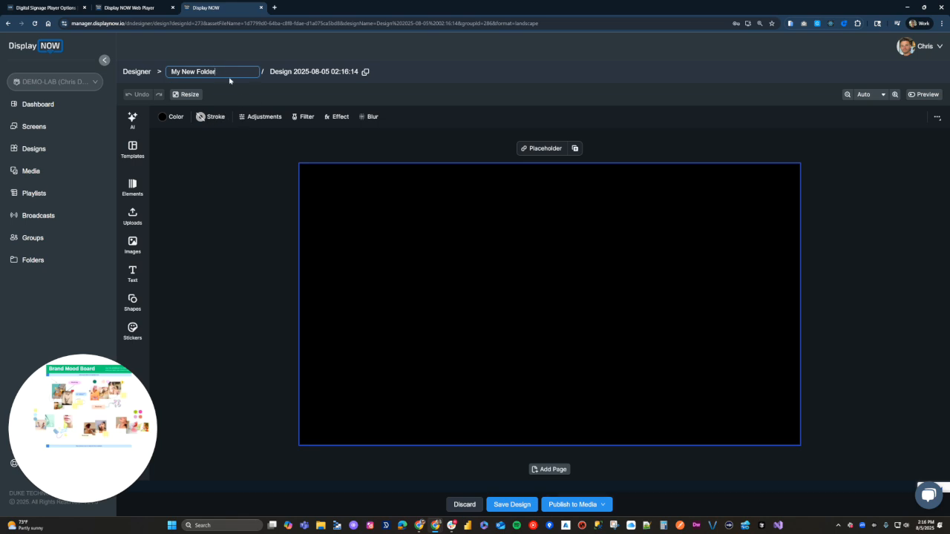
pyautogui.write('w Folder')
pyautogui.press('Return')
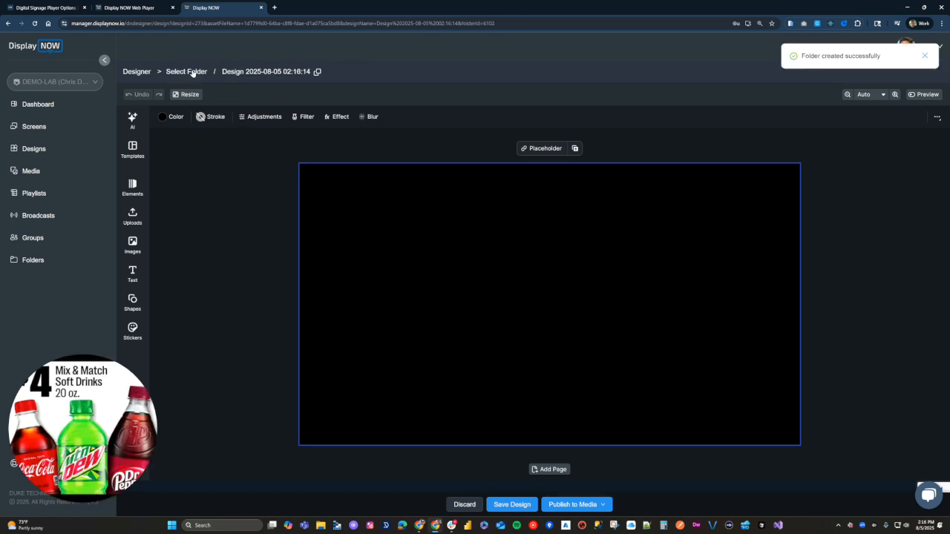
pyautogui.click(191, 71)
pyautogui.click(188, 90)
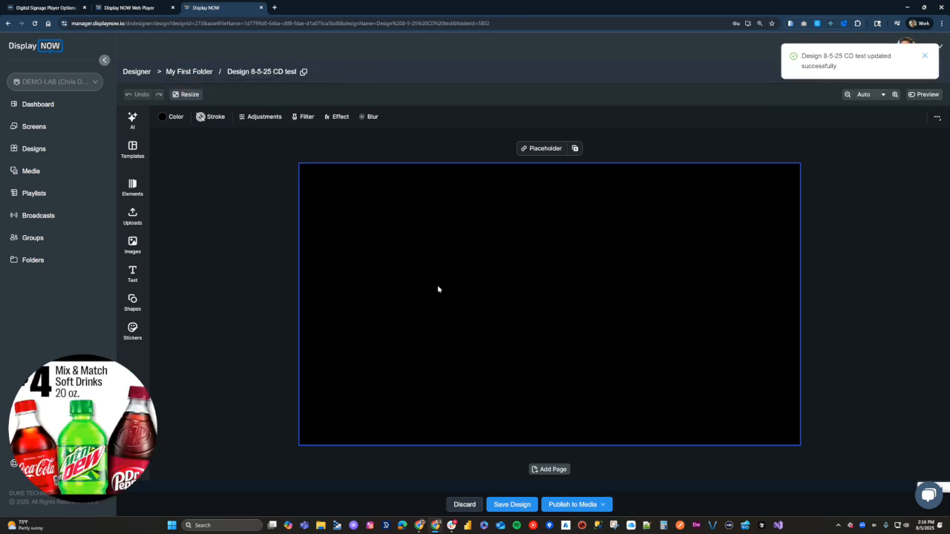
# Step: Generate a Landscape 16:9 AI image from a 'Happy Birthday' greeting prompt
pyautogui.click(131, 119)
pyautogui.click(206, 161)
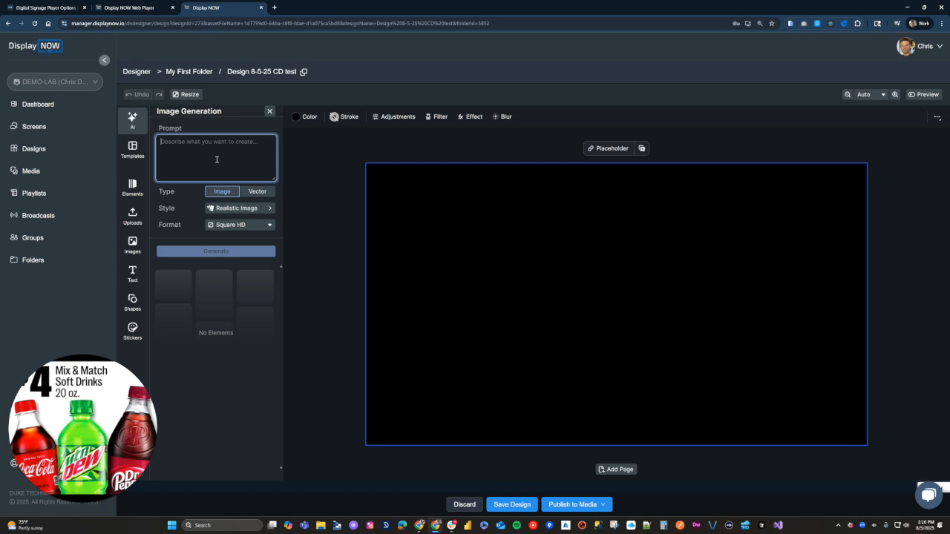
pyautogui.write('Happy Birthday Greeting')
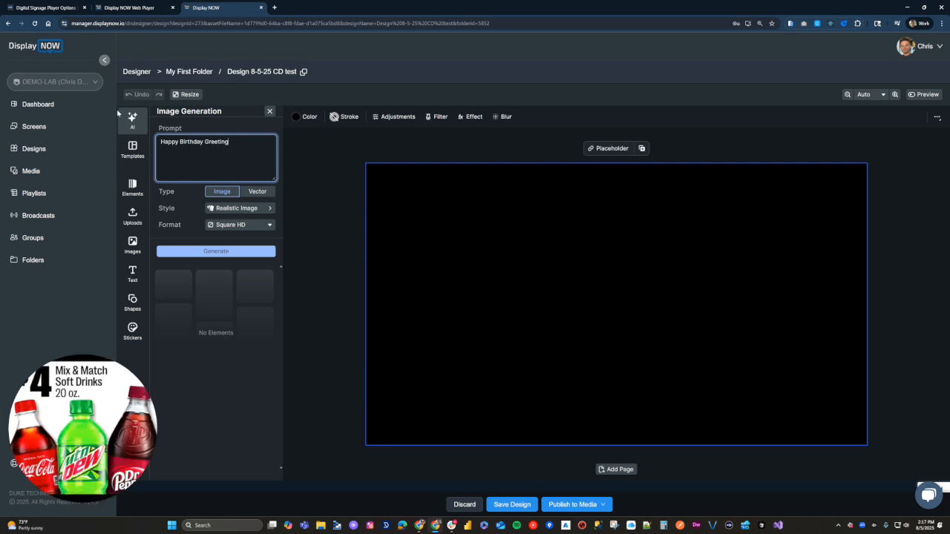
pyautogui.click(250, 225)
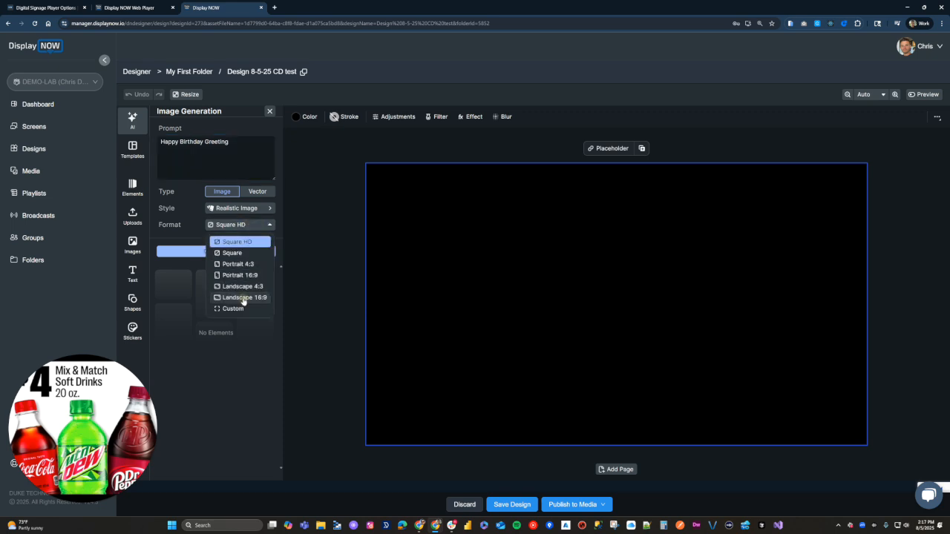
pyautogui.click(245, 297)
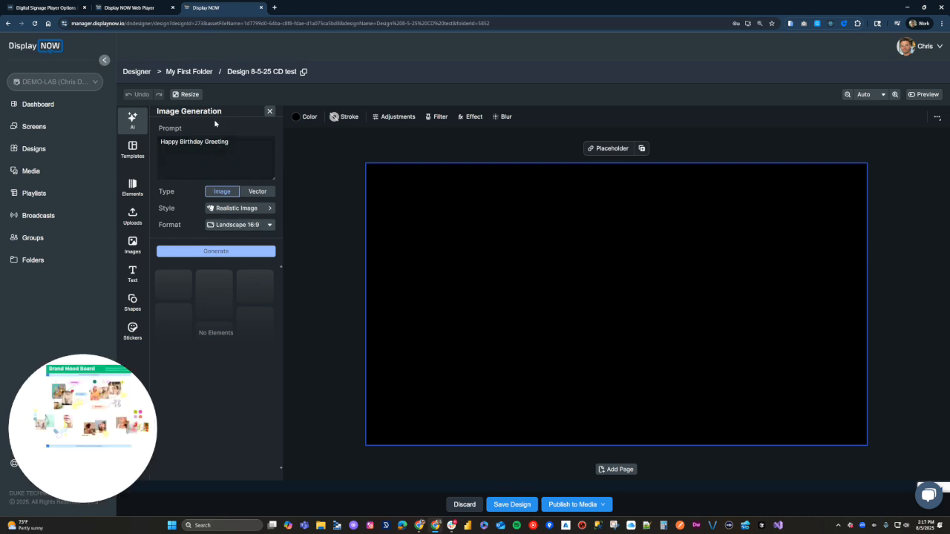
pyautogui.click(216, 252)
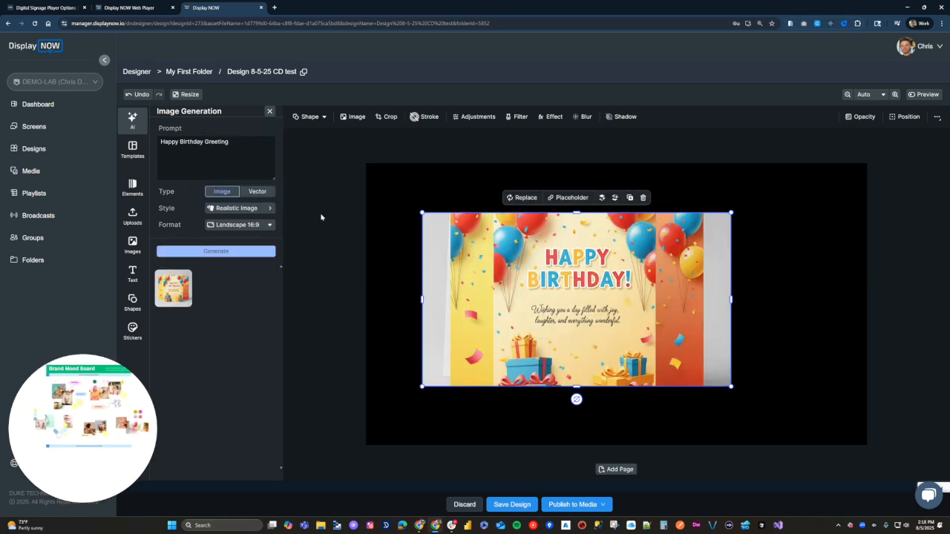
# Step: Anchor the birthday image at the canvas's top-left, stretch it to fill, and show Elements
pyautogui.moveTo(525, 307); pyautogui.dragTo(442, 245)
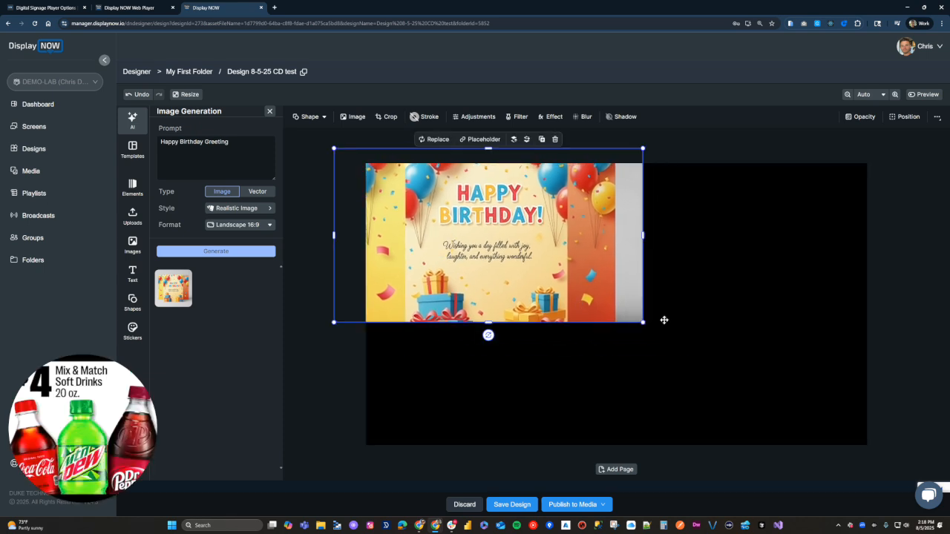
pyautogui.moveTo(644, 322); pyautogui.dragTo(918, 477)
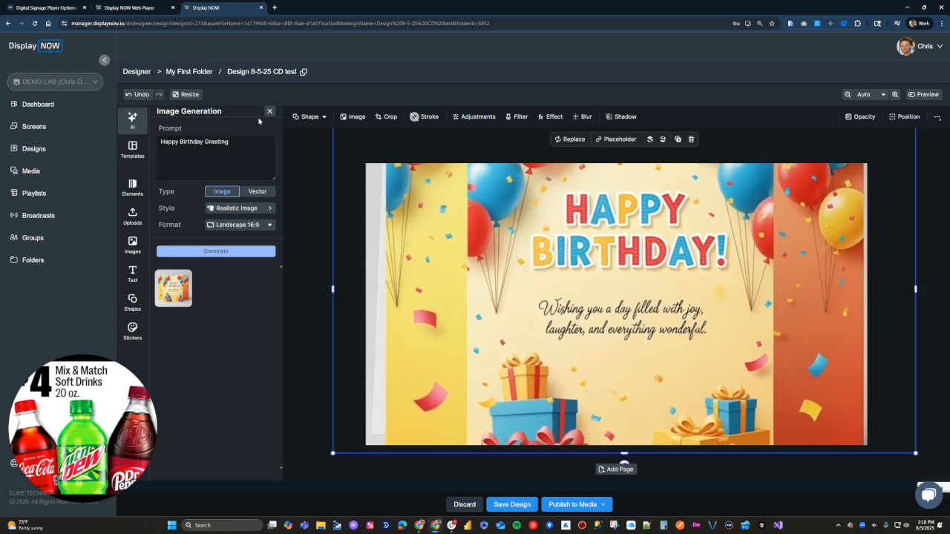
pyautogui.click(132, 187)
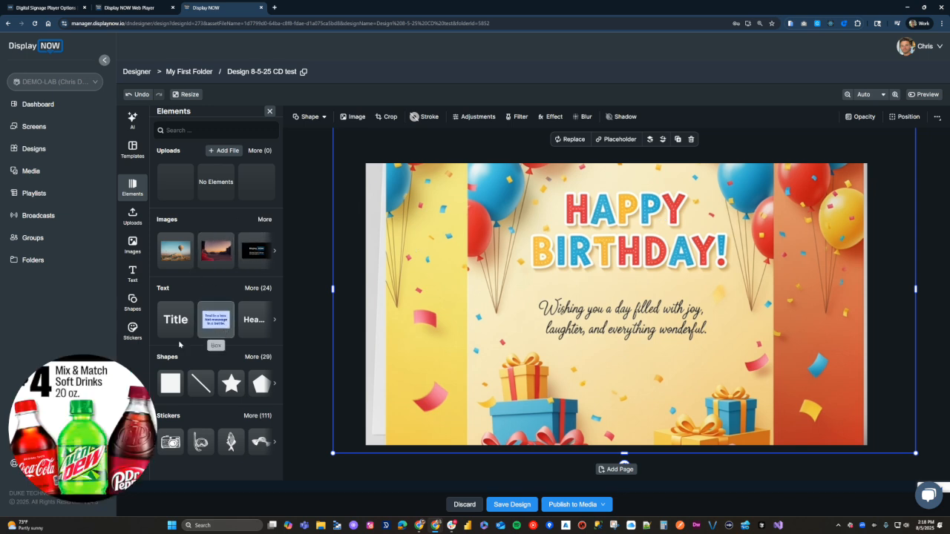
# Step: Add a Title text box with the recipient's name and place it just below BIRTHDAY!
pyautogui.click(168, 319)
pyautogui.moveTo(449, 344); pyautogui.dragTo(443, 373)
pyautogui.doubleClick(490, 367)
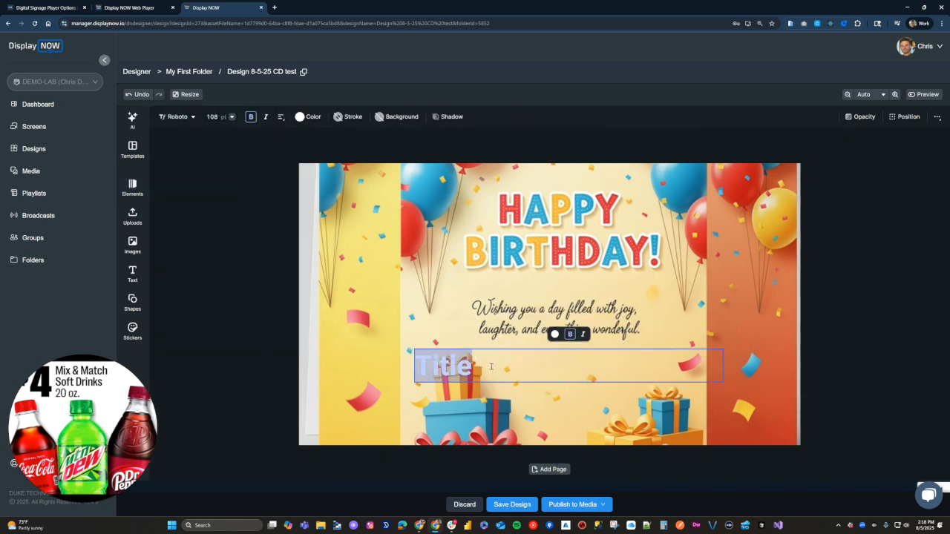
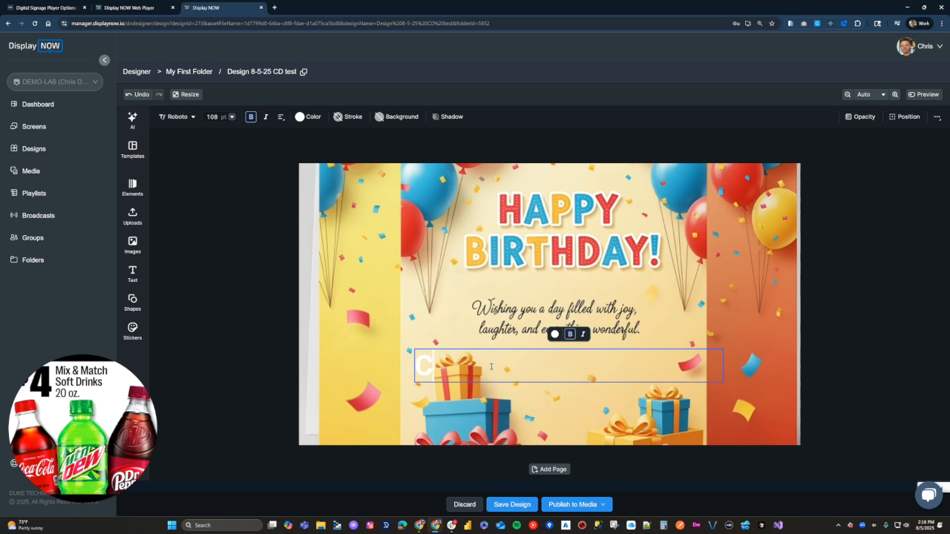
pyautogui.hotkey('ctrl', 'a')
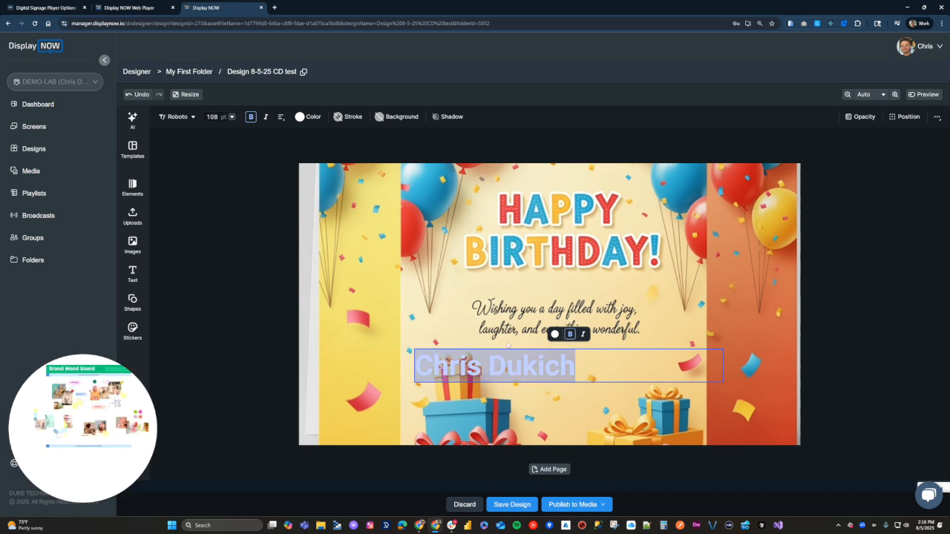
pyautogui.press('Escape')
pyautogui.moveTo(518, 365); pyautogui.dragTo(589, 284)
pyautogui.moveTo(657, 289); pyautogui.dragTo(659, 289)
pyautogui.moveTo(591, 283); pyautogui.dragTo(585, 284)
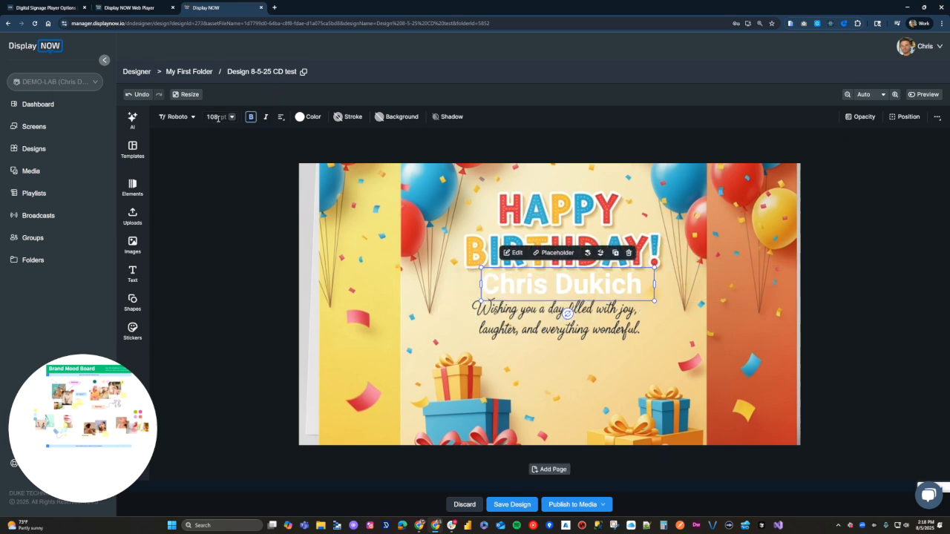
# Step: Make the name text 72 pt and blue #6686FF
pyautogui.click(232, 117)
pyautogui.scroll(-1, 228, 261)
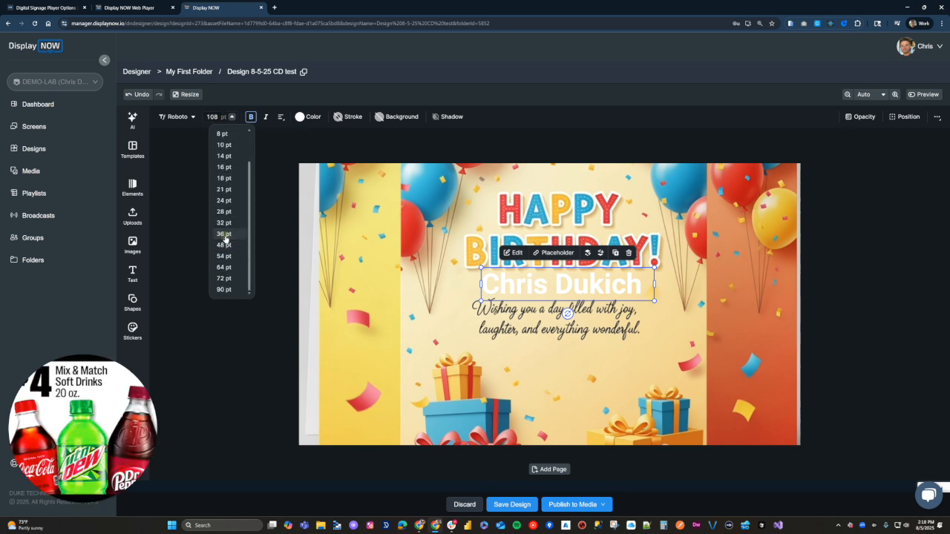
pyautogui.click(224, 234)
pyautogui.click(232, 117)
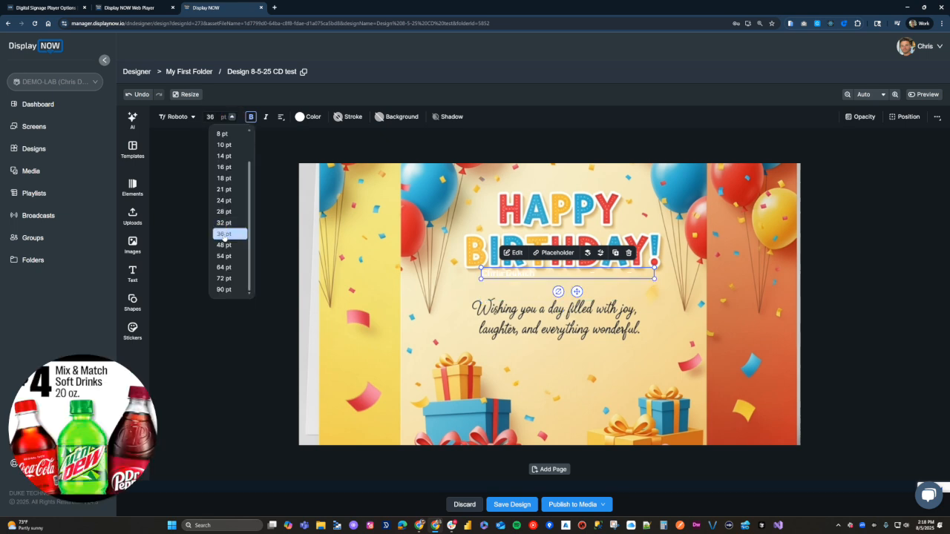
pyautogui.click(224, 278)
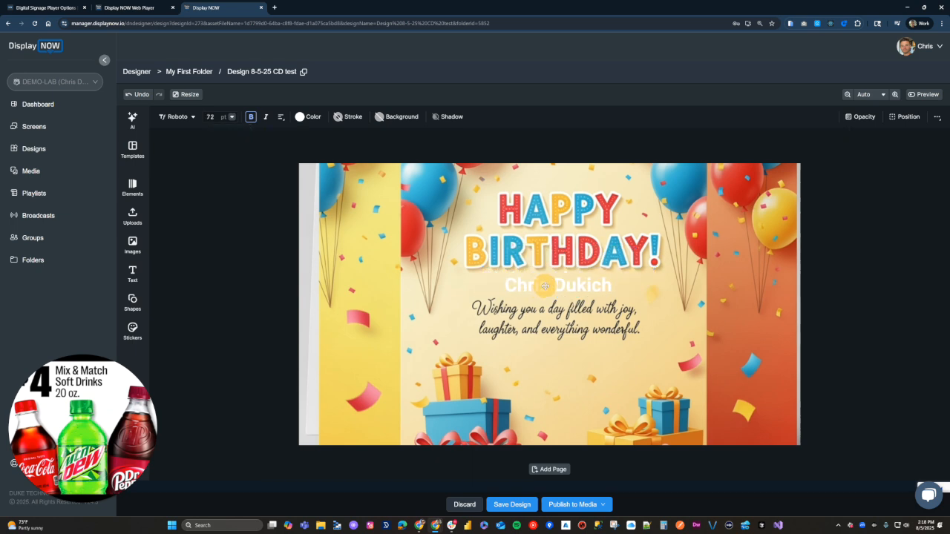
pyautogui.click(537, 287)
pyautogui.click(307, 117)
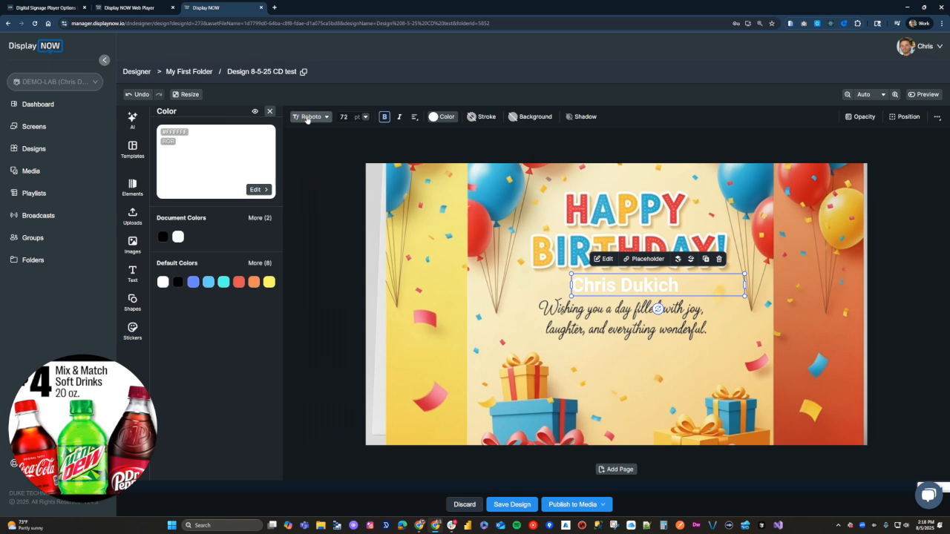
pyautogui.click(193, 282)
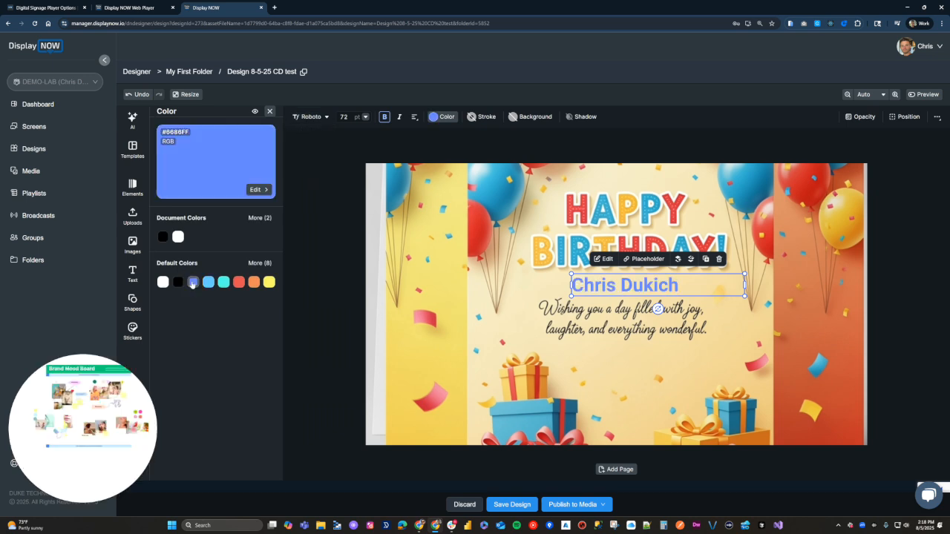
# Step: Refit the background image by widening it left and nudging it into place
pyautogui.click(720, 282)
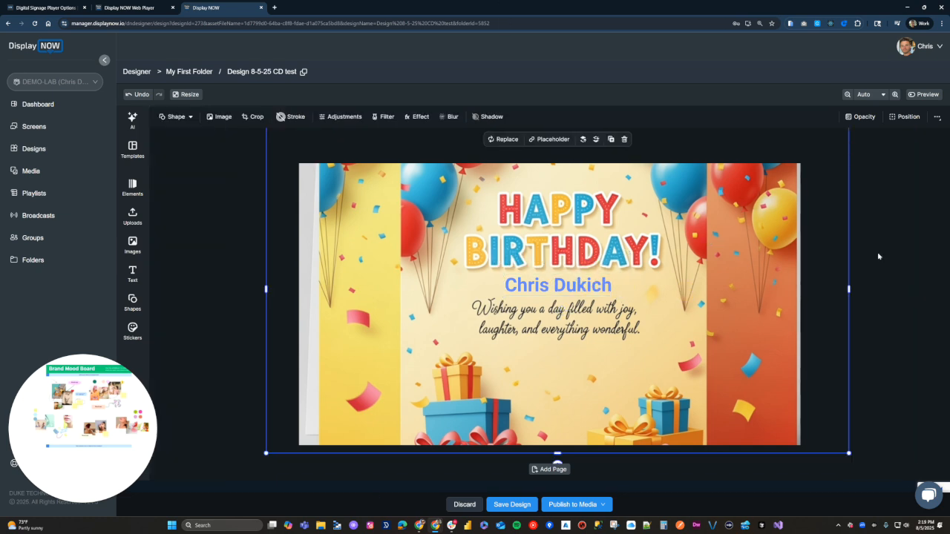
pyautogui.click(878, 256)
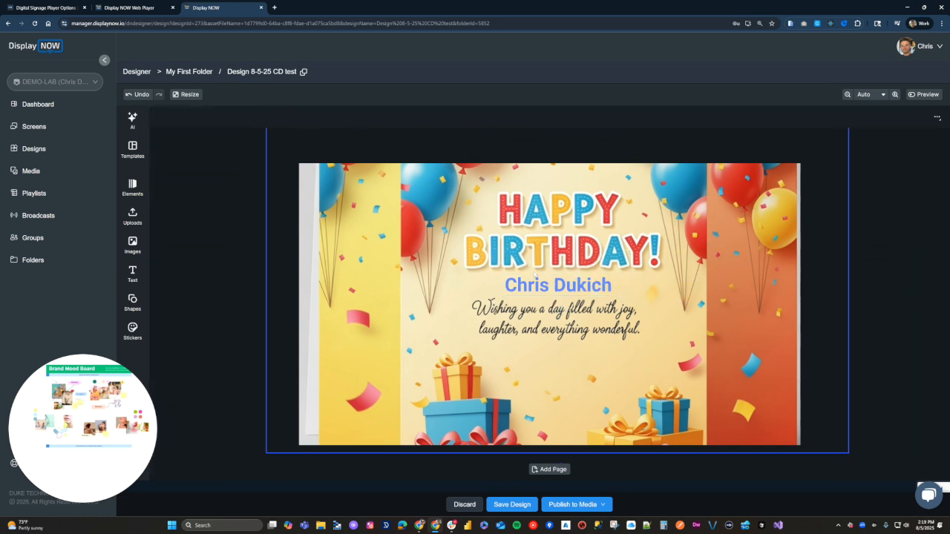
pyautogui.click(568, 278)
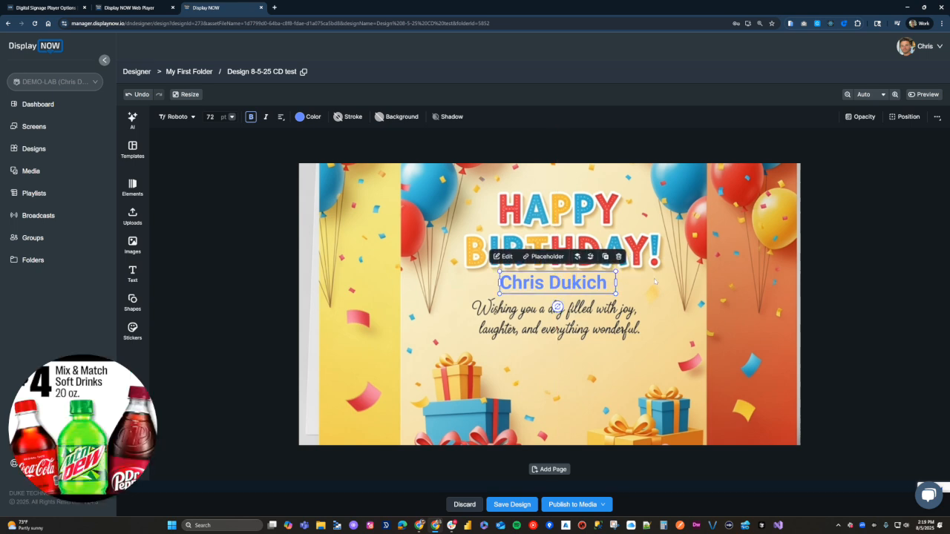
pyautogui.click(655, 280)
pyautogui.moveTo(274, 131); pyautogui.dragTo(235, 119)
pyautogui.moveTo(539, 313); pyautogui.dragTo(538, 318)
pyautogui.moveTo(551, 283)
pyautogui.mouseDown()
pyautogui.moveTo(540, 282)
pyautogui.moveTo(562, 282)
pyautogui.moveTo(551, 283)
pyautogui.mouseUp()
pyautogui.click(562, 282)
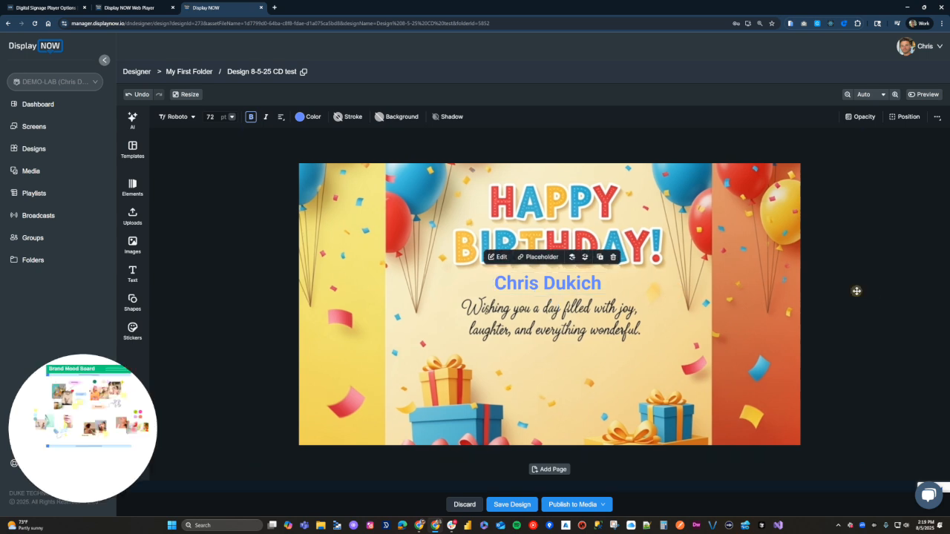
pyautogui.click(856, 291)
pyautogui.click(214, 168)
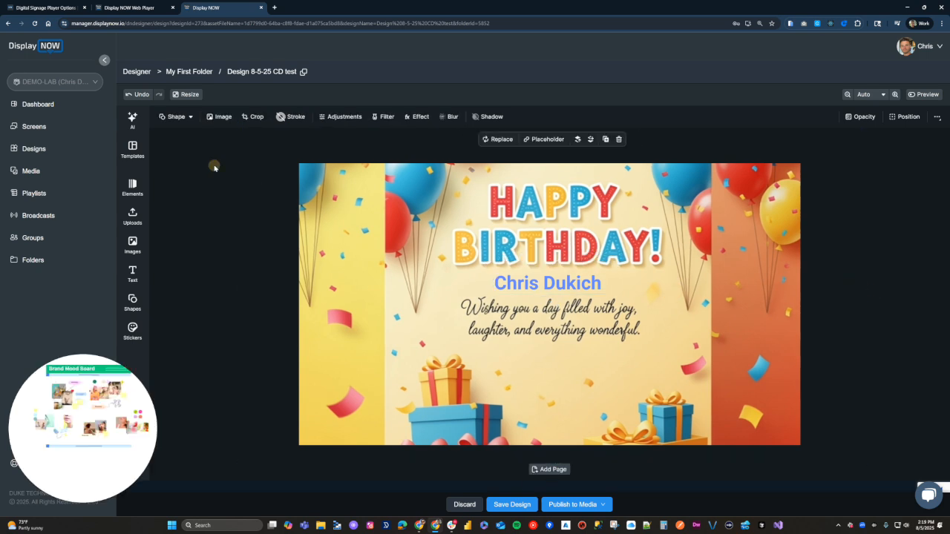
pyautogui.click(132, 187)
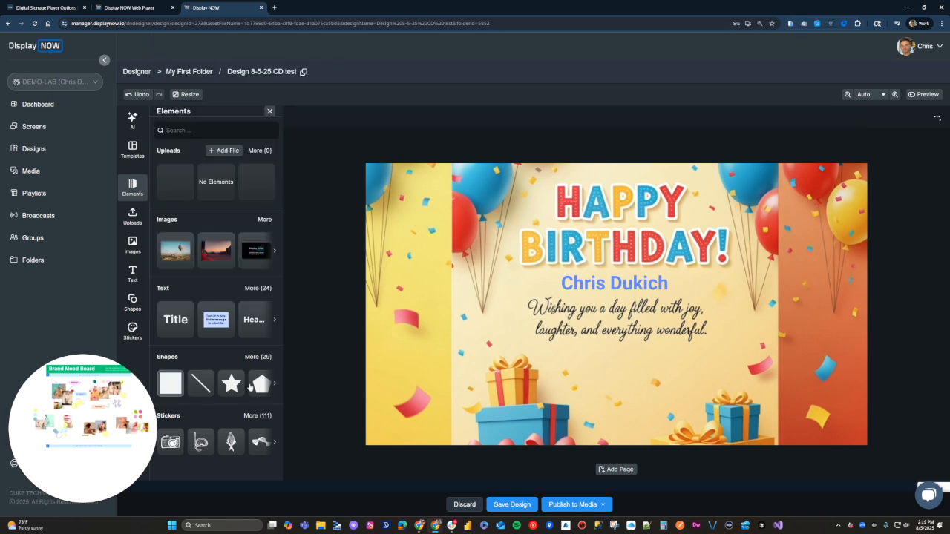
pyautogui.click(131, 247)
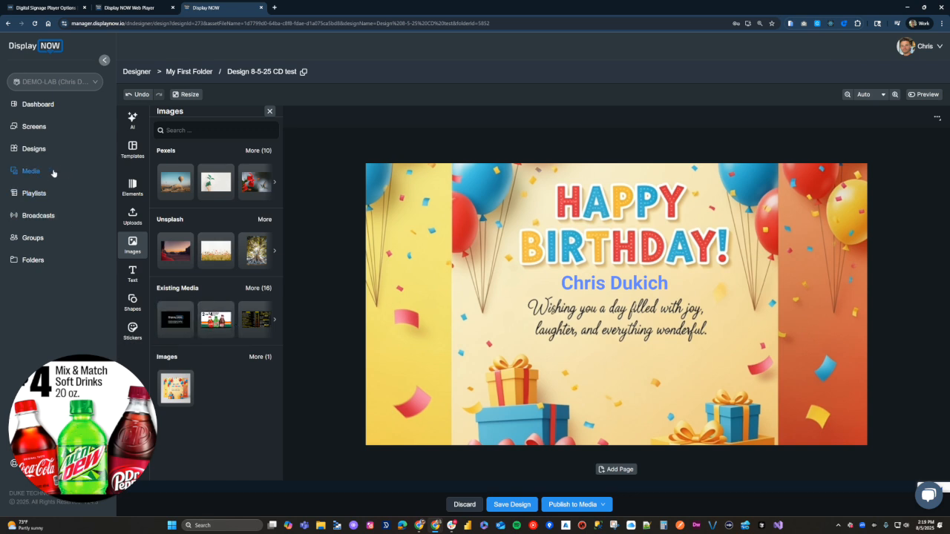
pyautogui.click(134, 276)
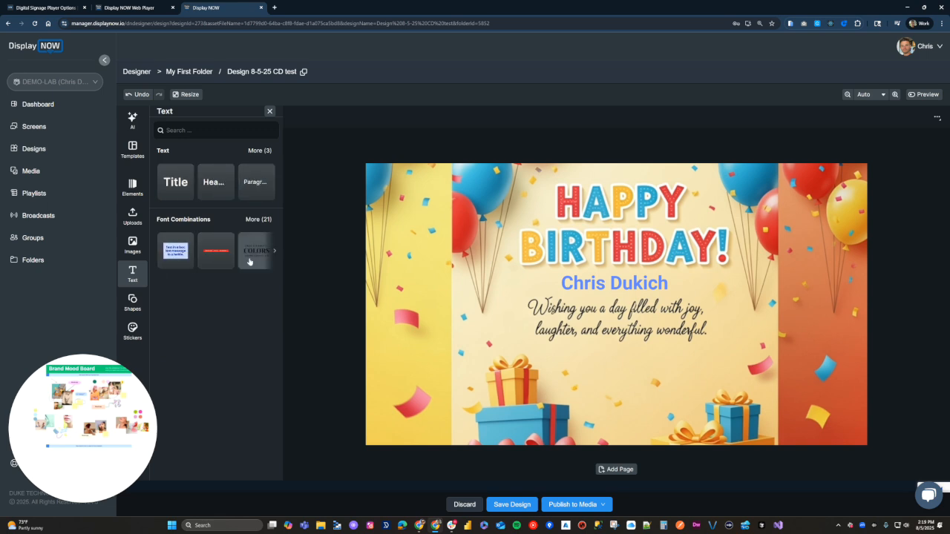
pyautogui.click(134, 308)
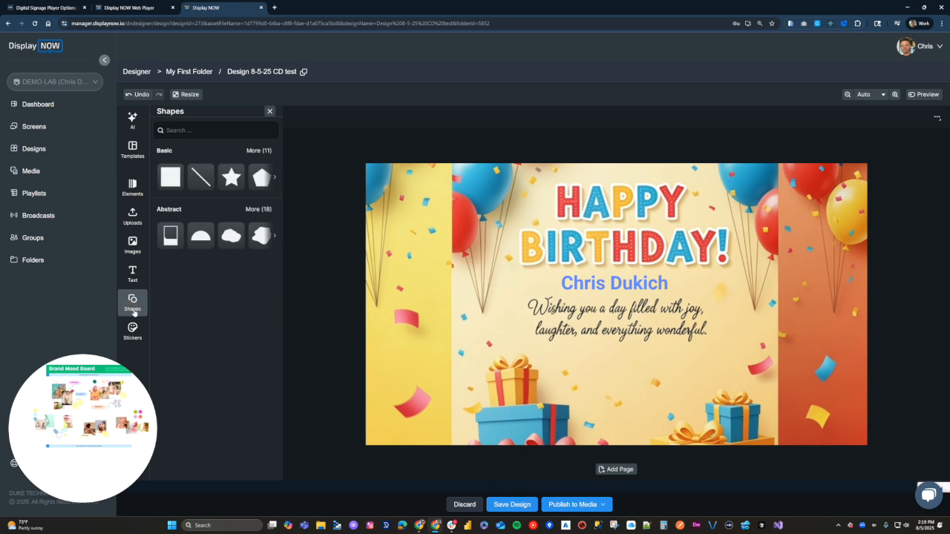
pyautogui.click(132, 329)
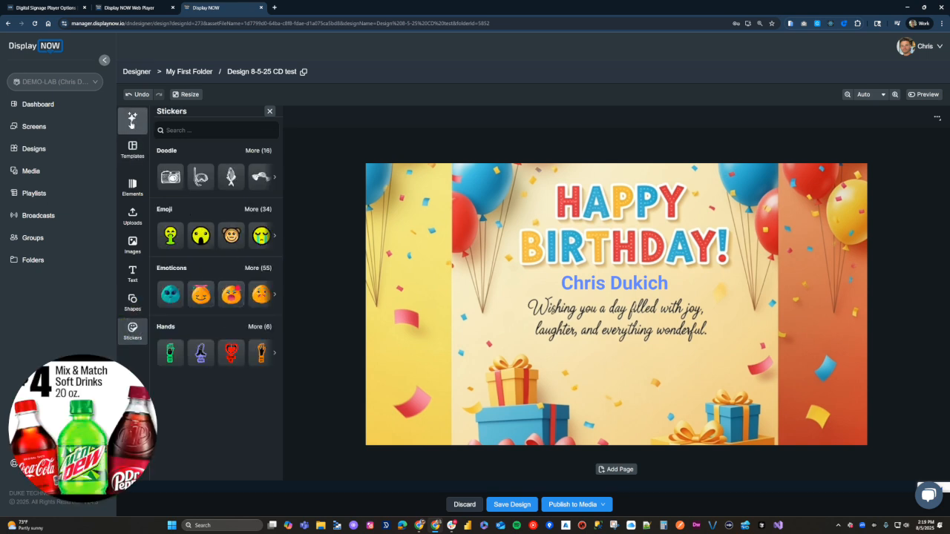
pyautogui.click(269, 111)
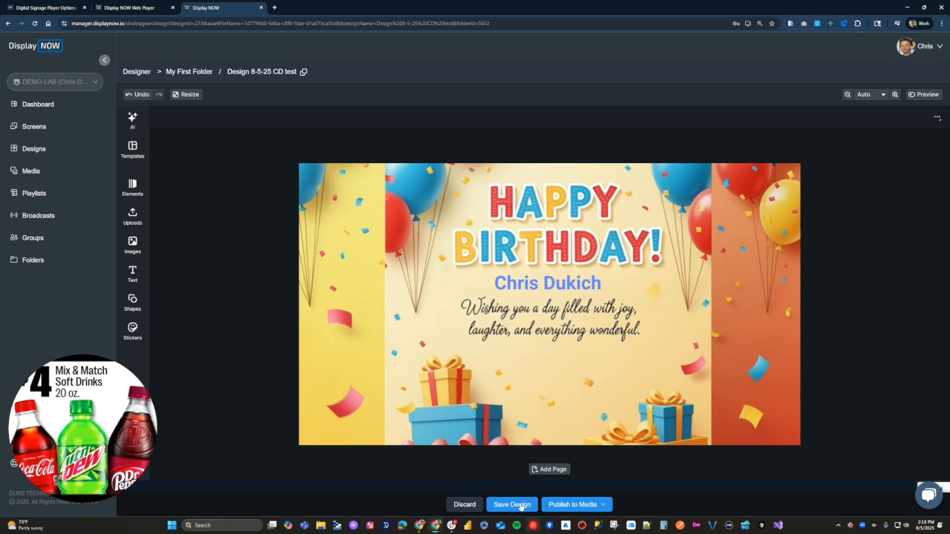
# Step: Publish Design 8-5-25 CD test to the media library as Image(s)
pyautogui.click(583, 505)
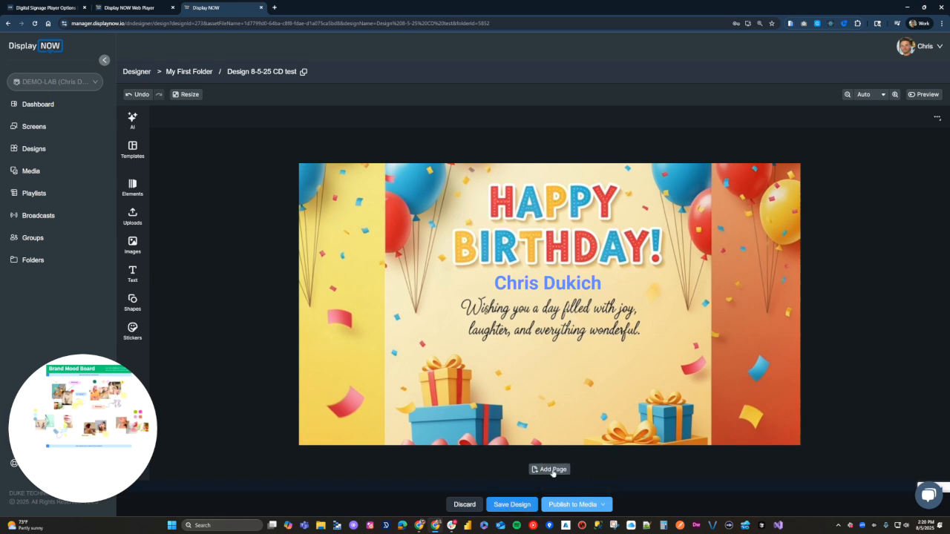
pyautogui.moveTo(604, 505)
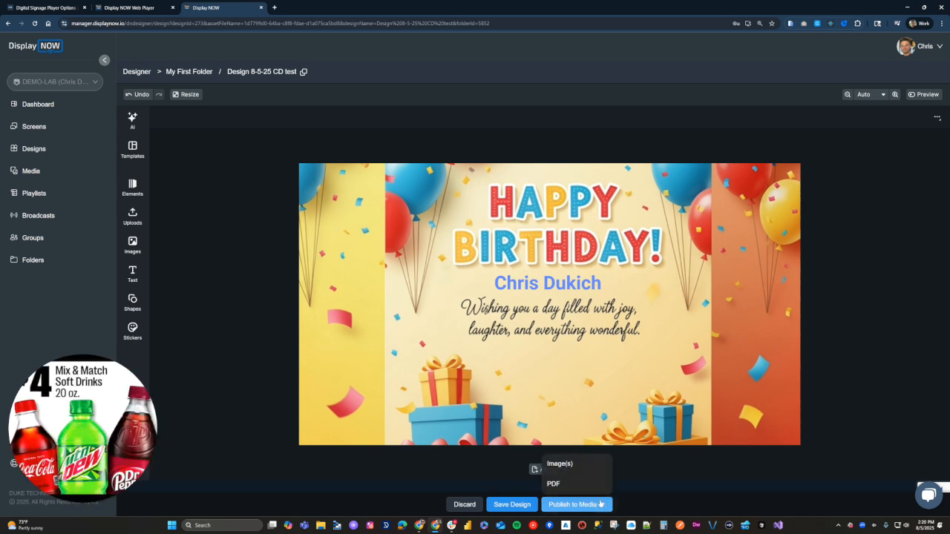
pyautogui.click(605, 508)
pyautogui.click(566, 465)
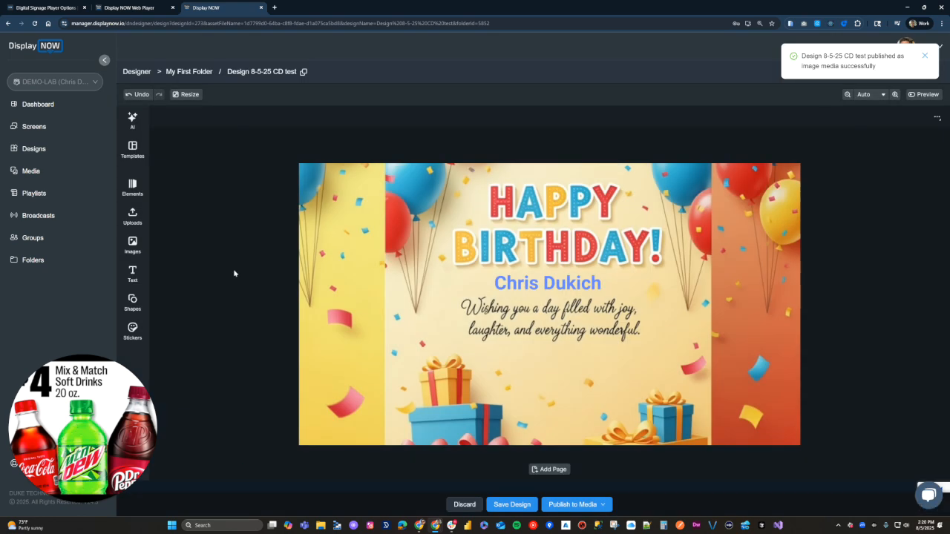
pyautogui.click(45, 216)
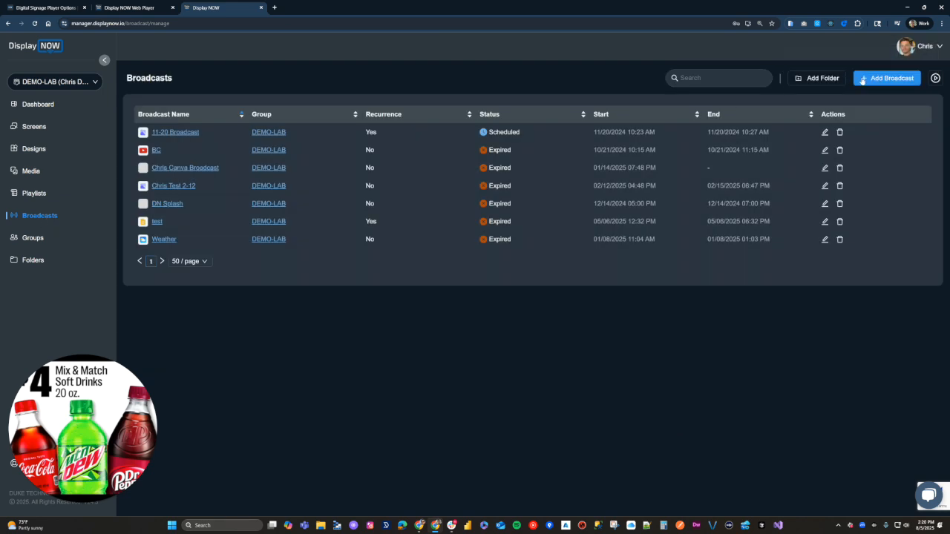
# Step: Start a new broadcast named 'Happy Birthday' followed by the recipient's name
pyautogui.click(886, 78)
pyautogui.click(236, 124)
pyautogui.write('Happty')
pyautogui.press('BackSpace')
pyautogui.press('BackSpace')
pyautogui.write('y V')
pyautogui.press('BackSpace')
pyautogui.write('Birth')
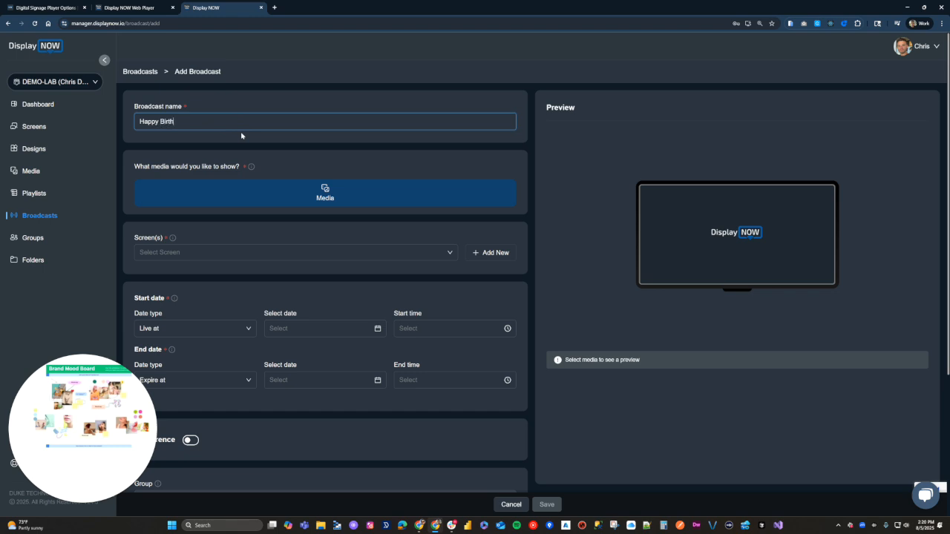
pyautogui.write('day Chris')
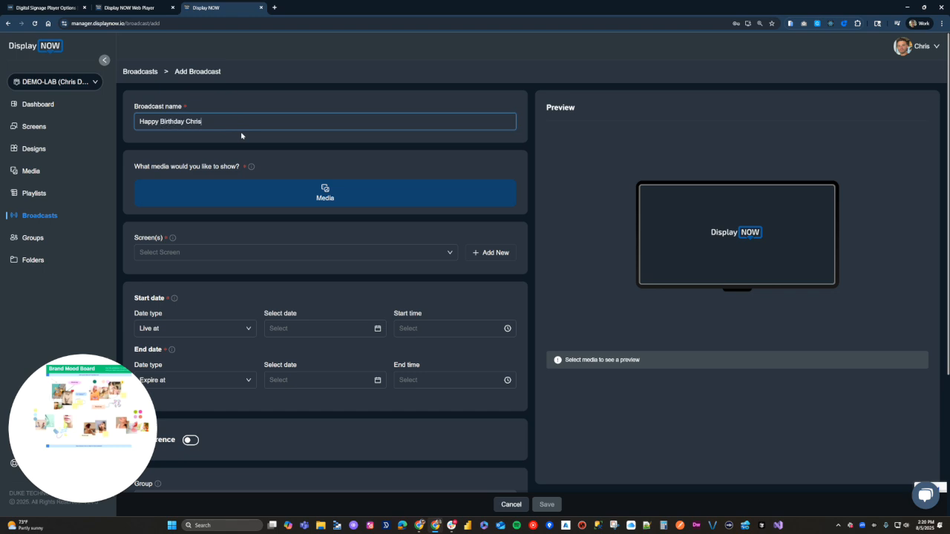
# Step: Search media for '8-5' and attach the Design 8-5-25 CD test image
pyautogui.click(309, 202)
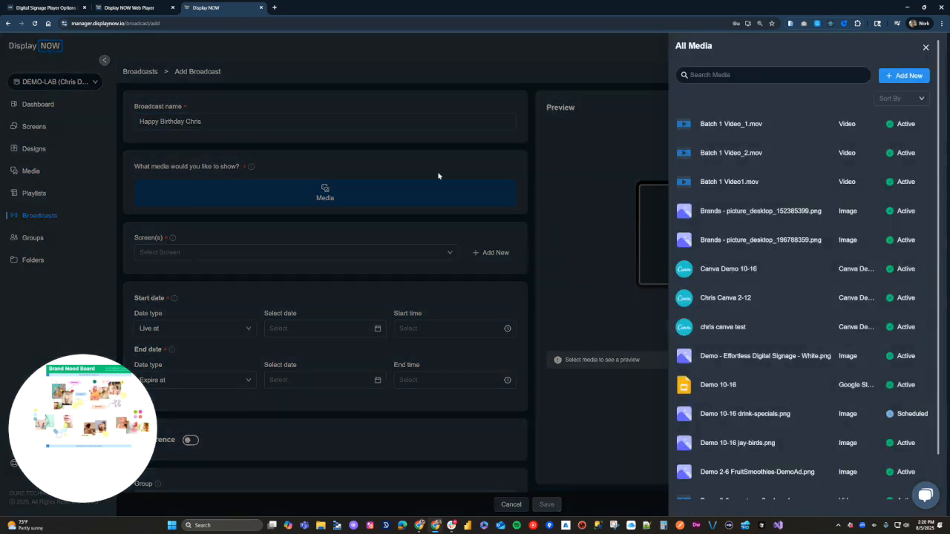
pyautogui.click(761, 75)
pyautogui.write('8-5')
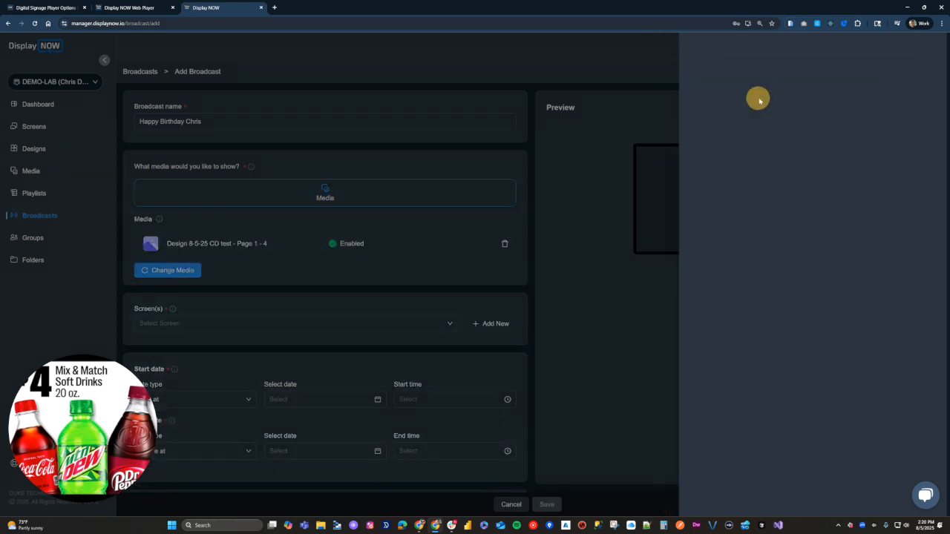
pyautogui.click(757, 102)
# Step: Target the Google TV Streamer screen for the broadcast
pyautogui.scroll(-1, 178, 297)
pyautogui.click(195, 289)
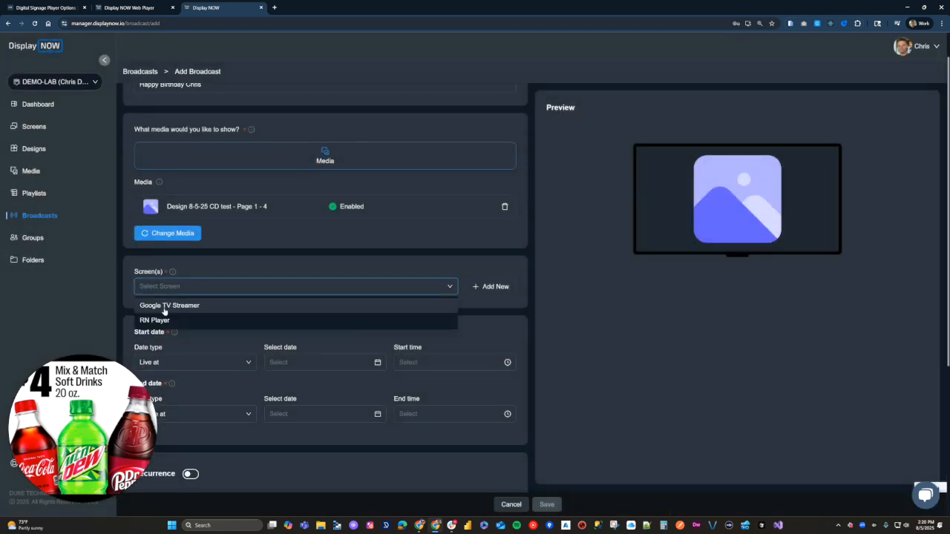
pyautogui.click(164, 306)
pyautogui.click(273, 264)
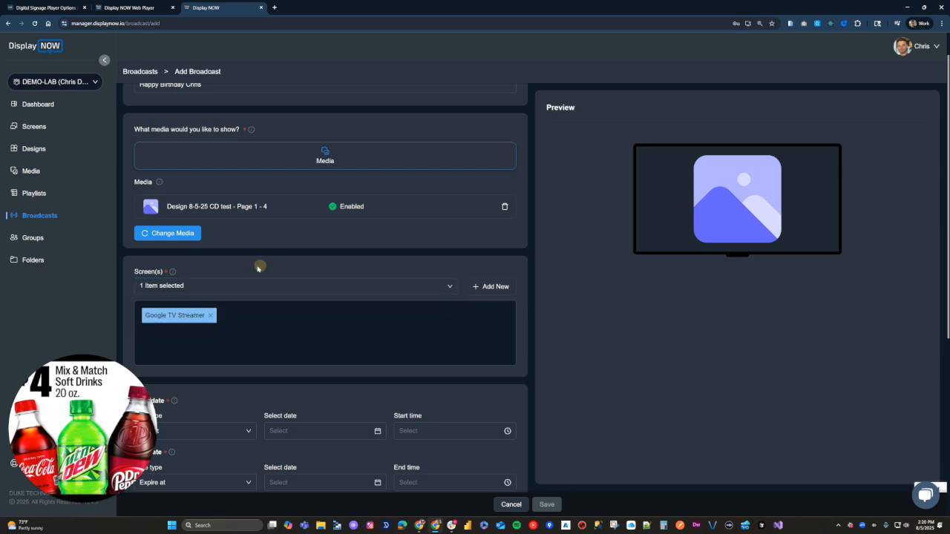
# Step: Set the broadcast to go live immediately and expire on 08/05/2025
pyautogui.scroll(-4, 261, 312)
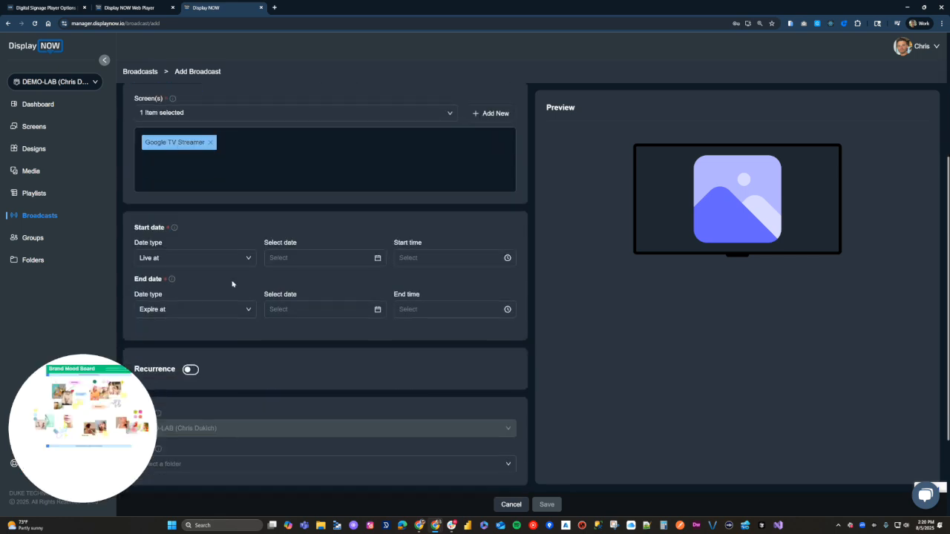
pyautogui.click(251, 261)
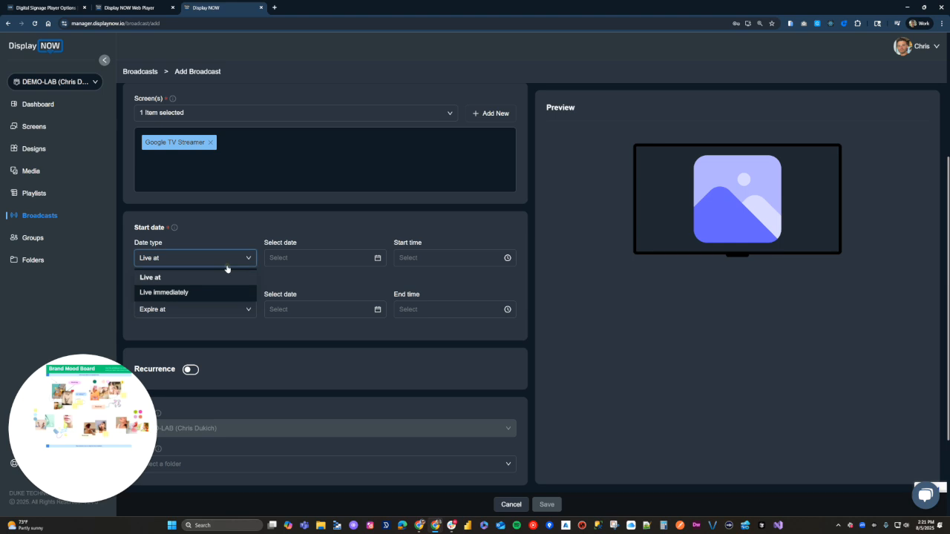
pyautogui.click(201, 295)
pyautogui.click(211, 308)
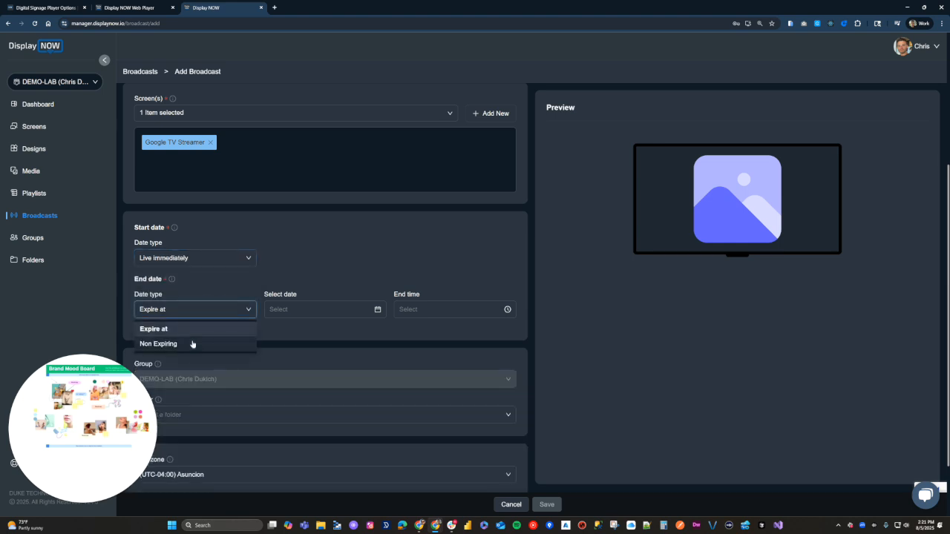
pyautogui.click(197, 324)
pyautogui.click(379, 310)
pyautogui.click(311, 377)
# Step: Set the expiry time to 09:00 PM and save the broadcast
pyautogui.click(408, 309)
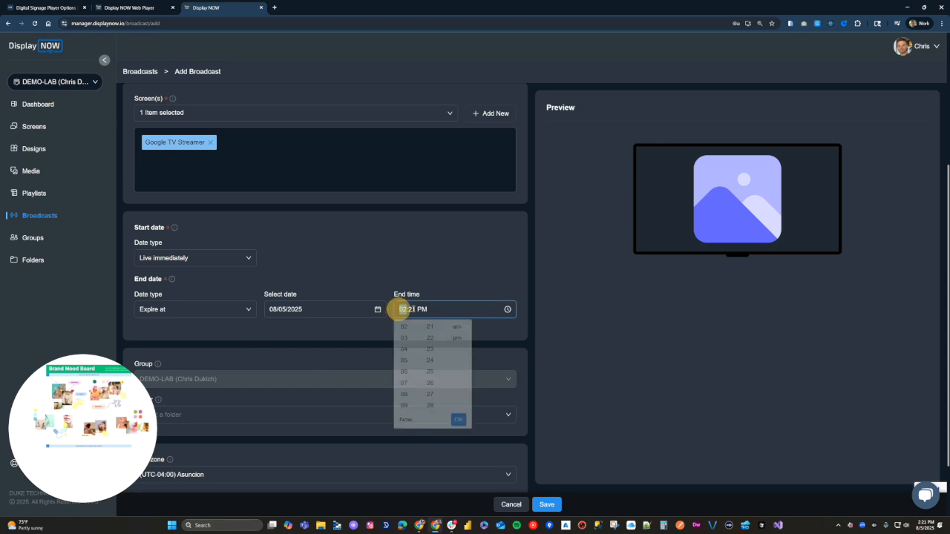
pyautogui.write('9')
pyautogui.press('BackSpace')
pyautogui.press('BackSpace')
pyautogui.write('00')
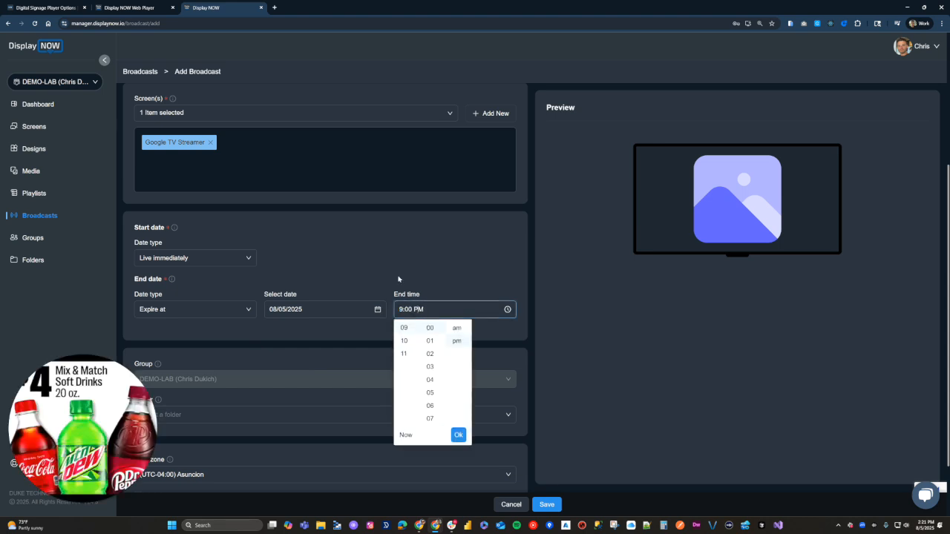
pyautogui.click(456, 435)
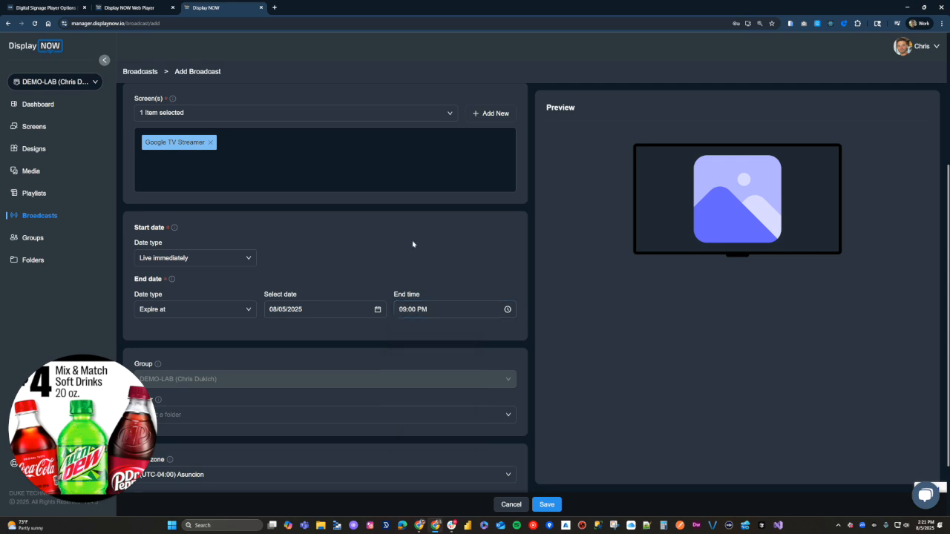
pyautogui.scroll(-2, 313, 265)
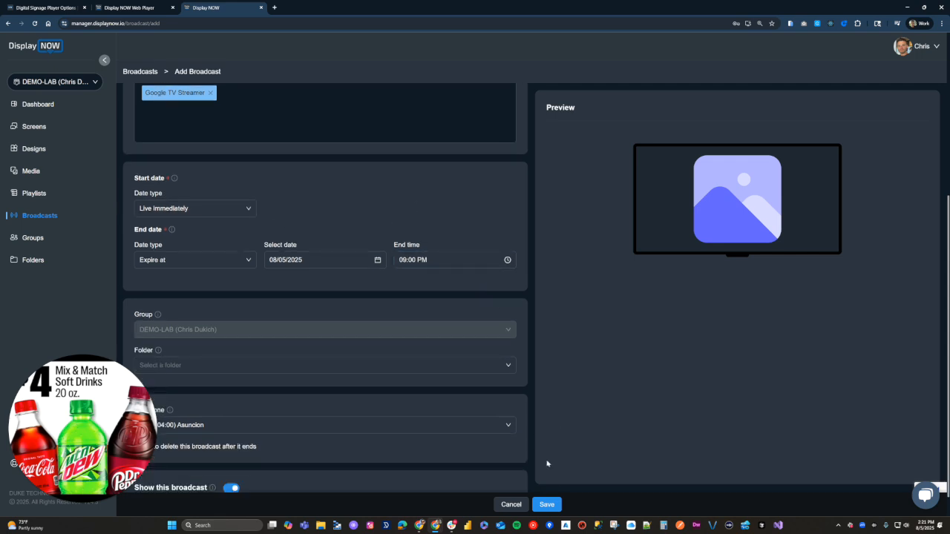
pyautogui.click(546, 504)
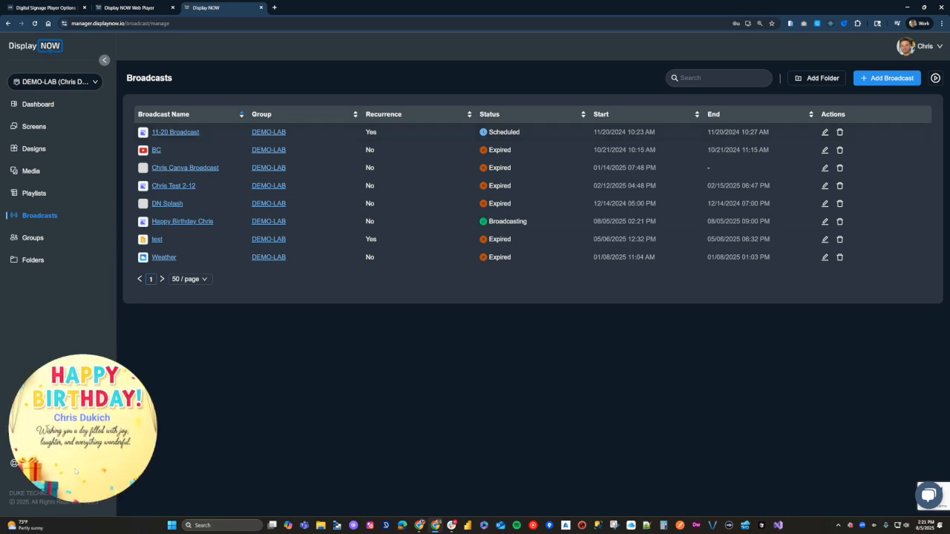
pyautogui.click(87, 507)
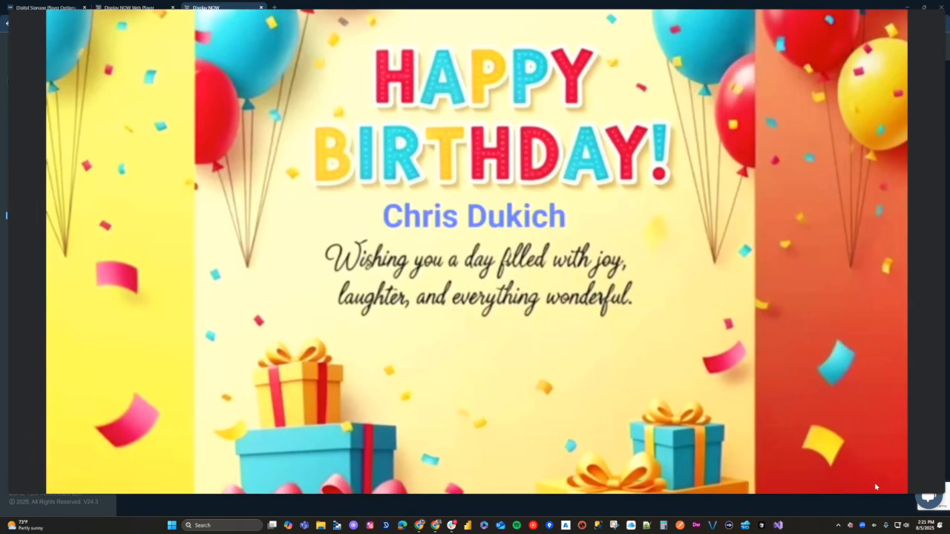
pyautogui.moveTo(481, 512)
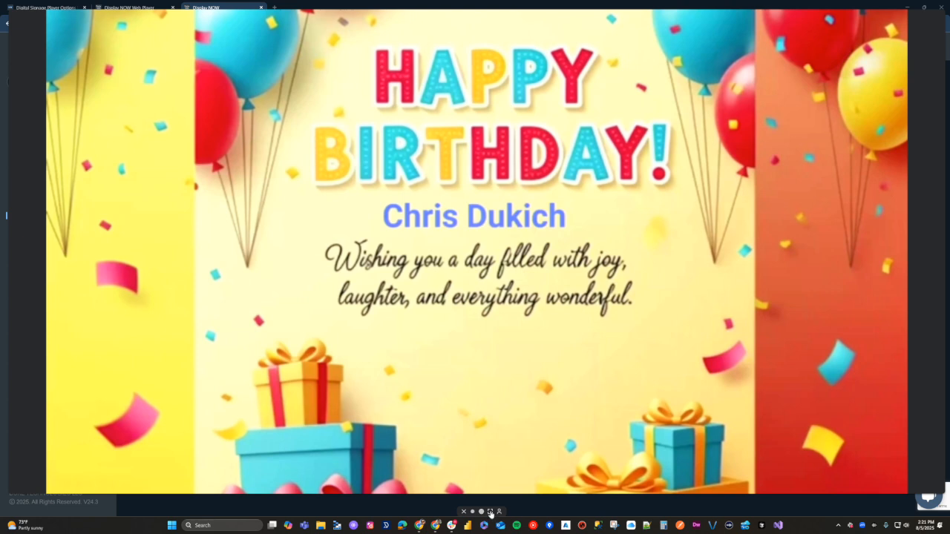
pyautogui.click(481, 512)
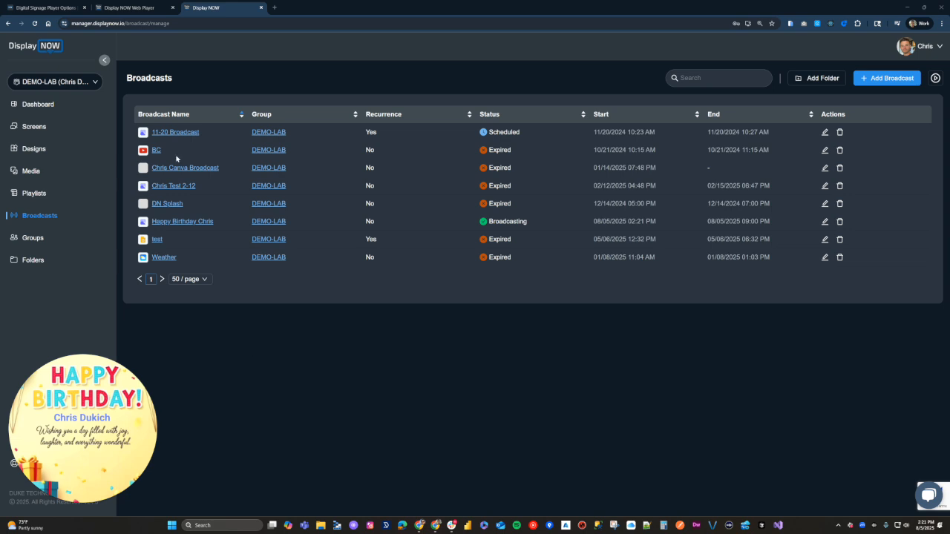
# Step: Go from Designs to the Media library and open the Add Media App Store
pyautogui.click(62, 149)
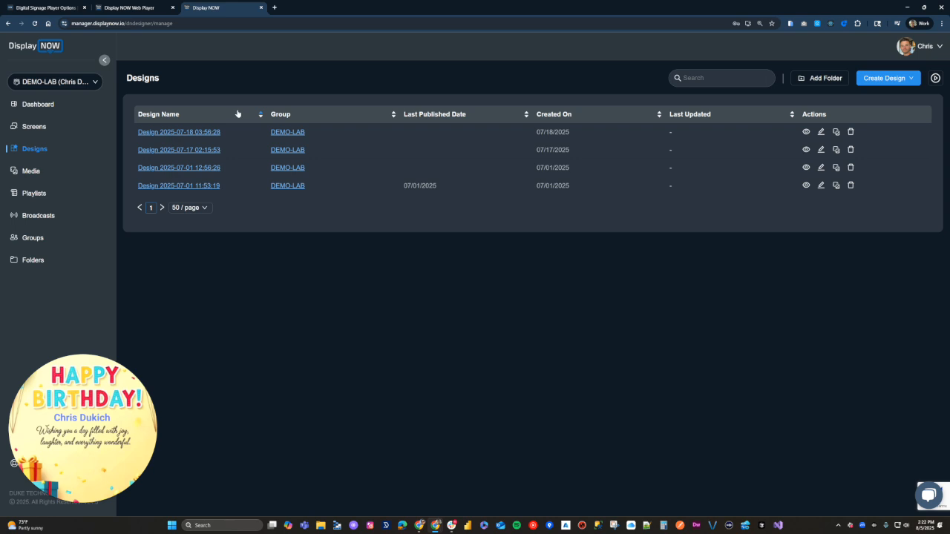
pyautogui.click(67, 172)
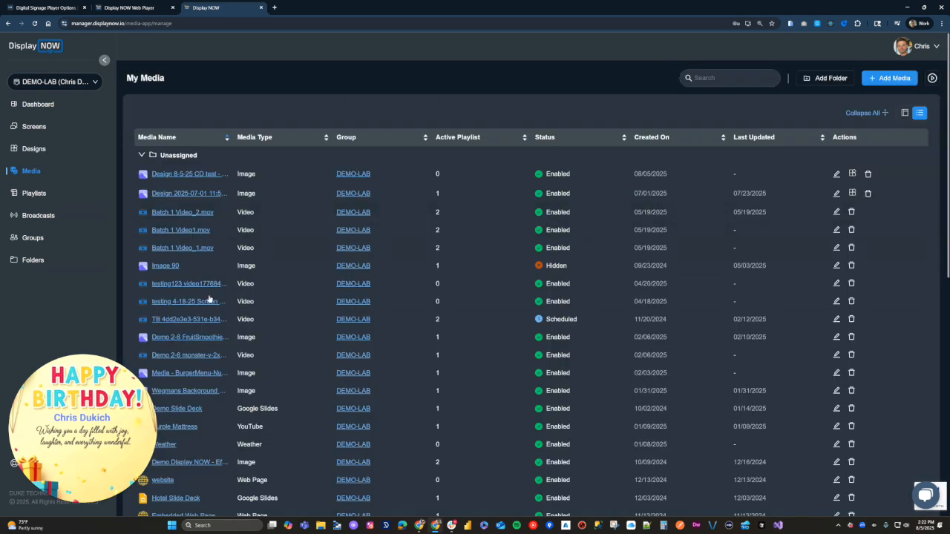
pyautogui.click(898, 80)
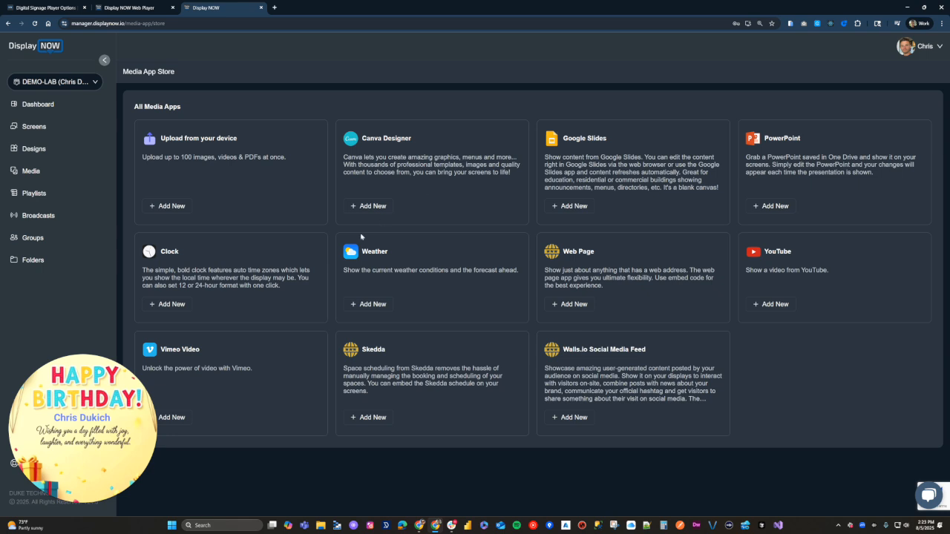
# Step: Check Now Playing under Screens, then return to the Digital Signage Player Options tab
pyautogui.click(33, 128)
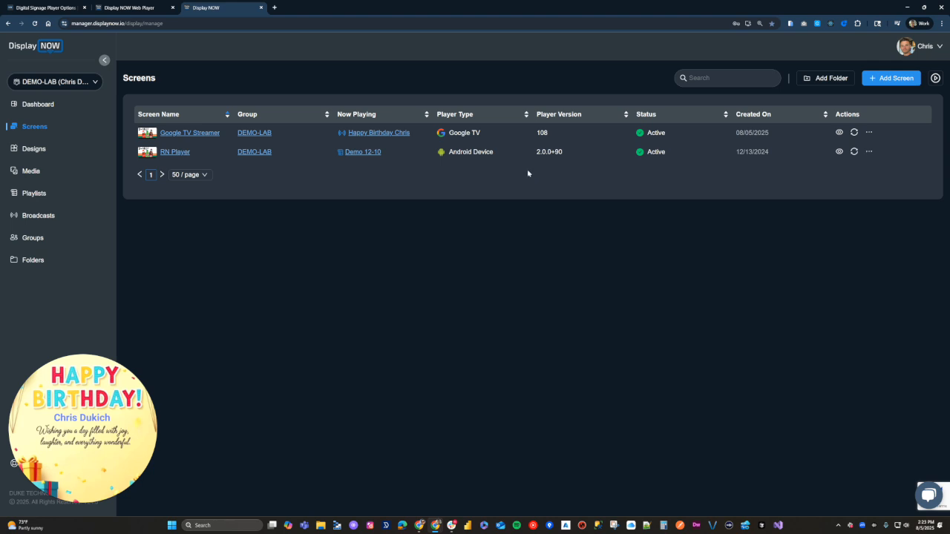
pyautogui.click(44, 7)
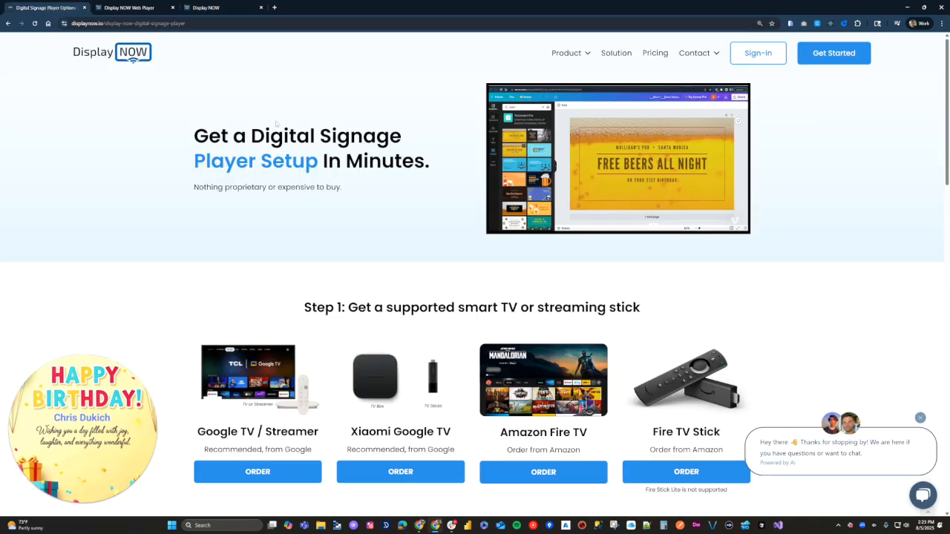